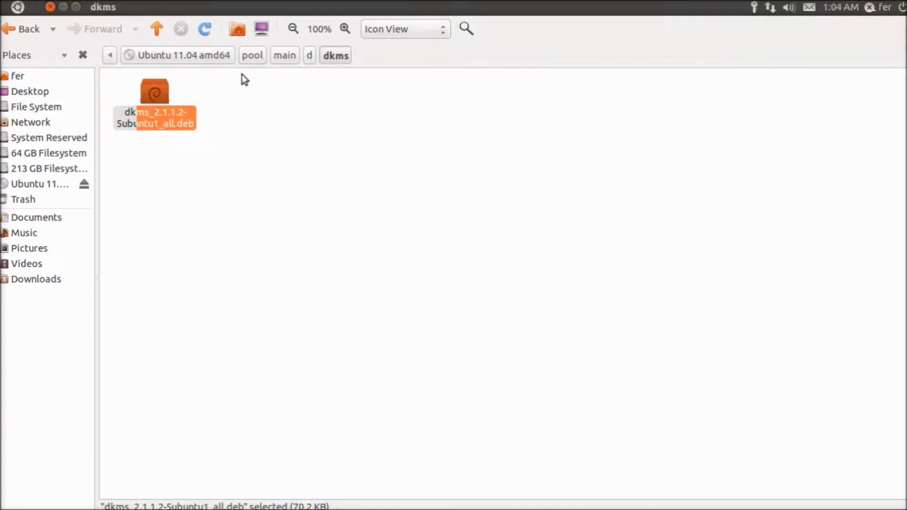
- Open the bcmwl-kernel-source package from pool/restricted/b/bcmwl in Ubuntu Software Center
{"action": "left_click", "coordinate": [261, 56]}
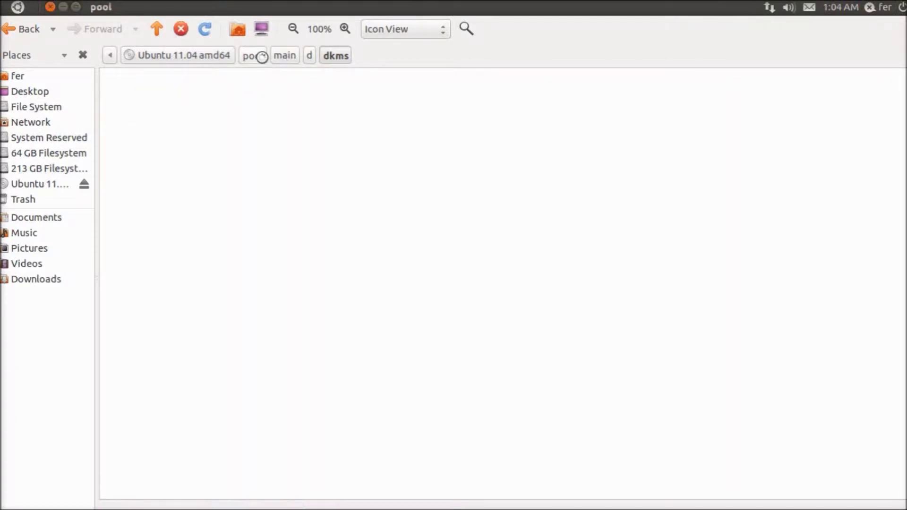
{"action": "double_click", "coordinate": [257, 90]}
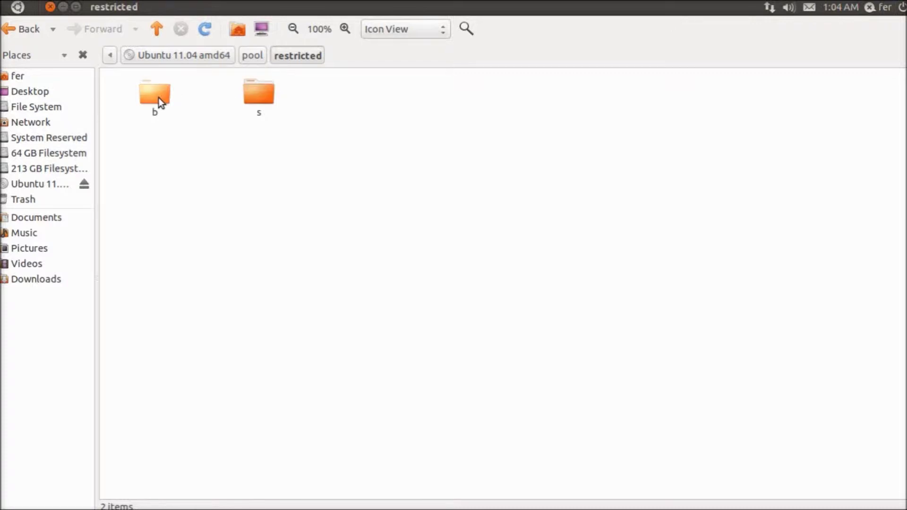
{"action": "double_click", "coordinate": [158, 98]}
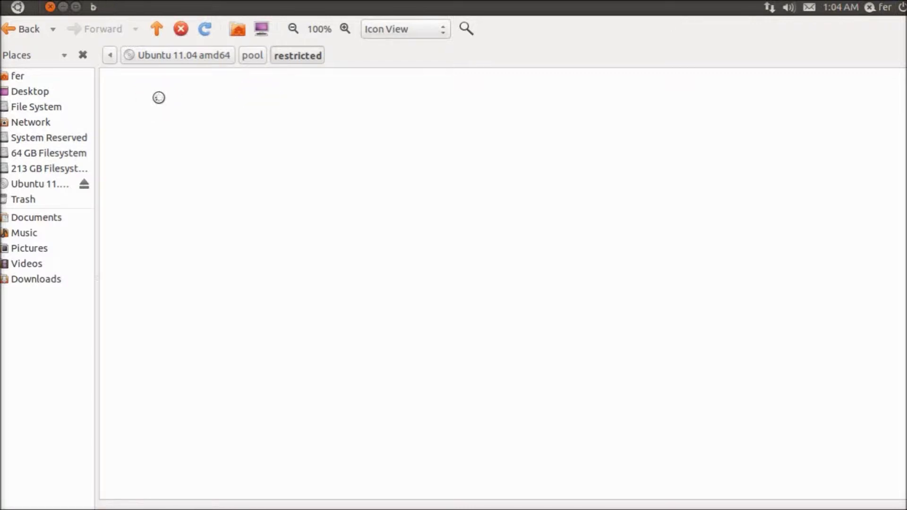
{"action": "double_click", "coordinate": [158, 98]}
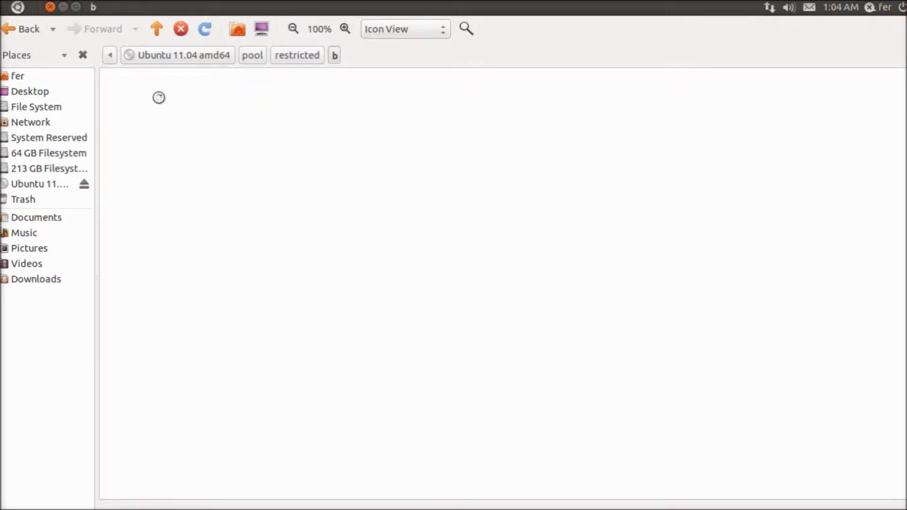
{"action": "left_click", "coordinate": [158, 97]}
{"action": "double_click", "coordinate": [158, 98]}
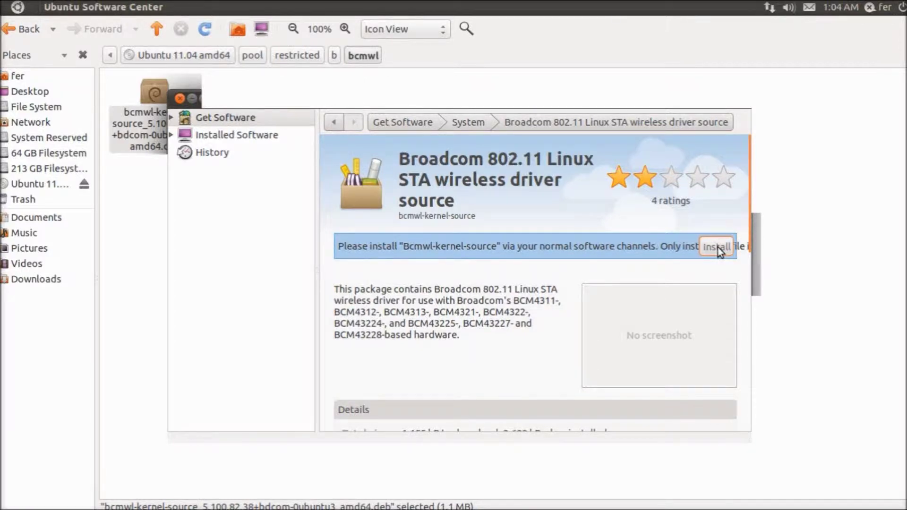
- Install the Broadcom 802.11 STA driver package, authenticating with the administrator password
{"action": "left_click", "coordinate": [718, 247]}
{"action": "type", "text": "•••••••••••••••"}
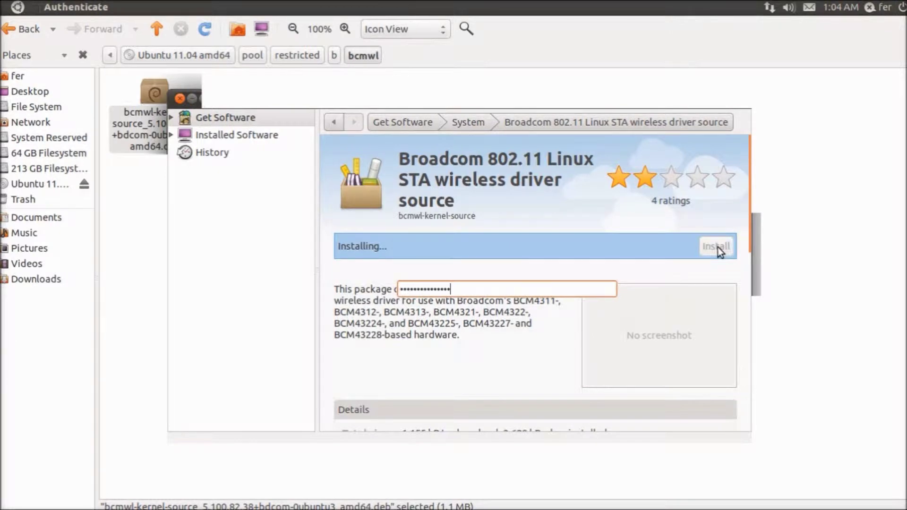
{"action": "key", "text": "Return"}
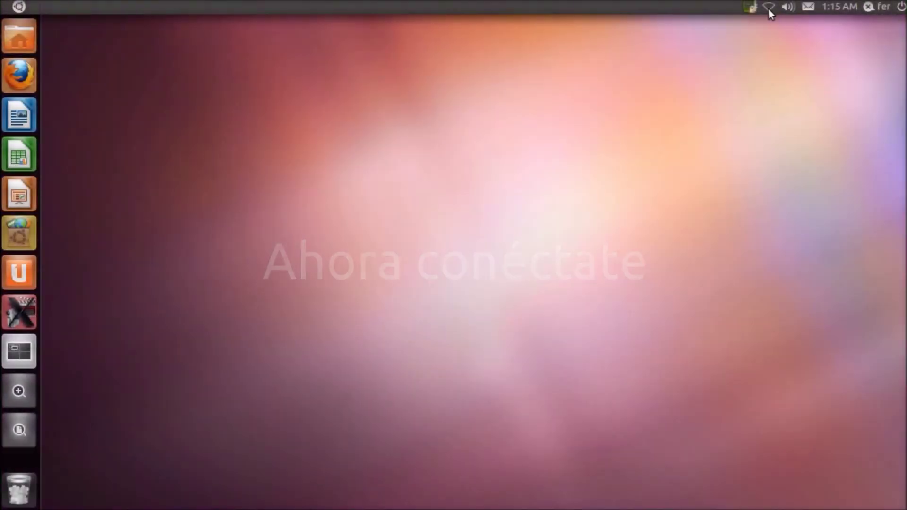
- Connect to a listed wireless network from the network indicator using its WPA password
{"action": "left_click", "coordinate": [769, 9]}
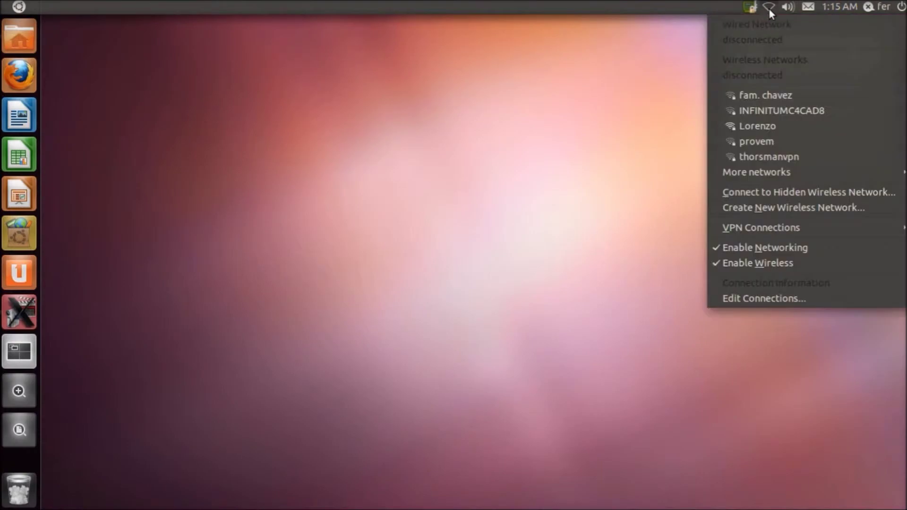
{"action": "left_click", "coordinate": [789, 126]}
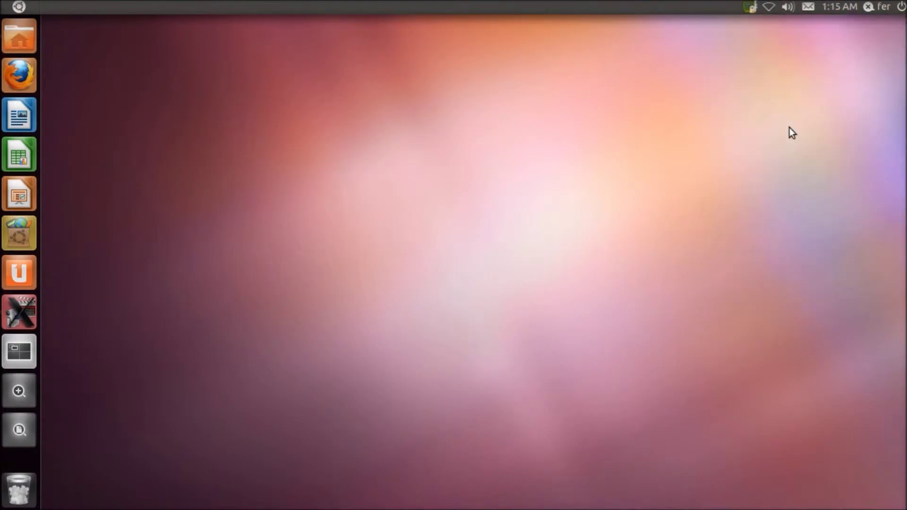
{"action": "type", "text": "••••••••••"}
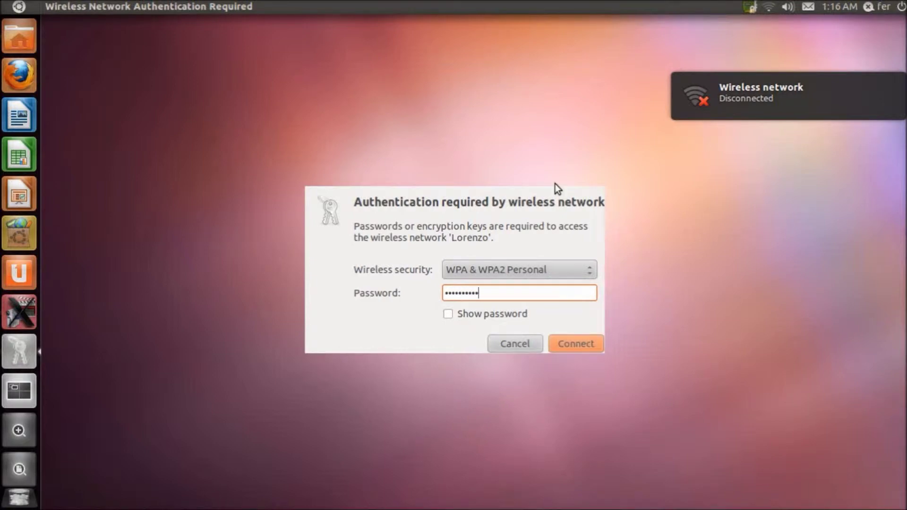
{"action": "left_click", "coordinate": [571, 340]}
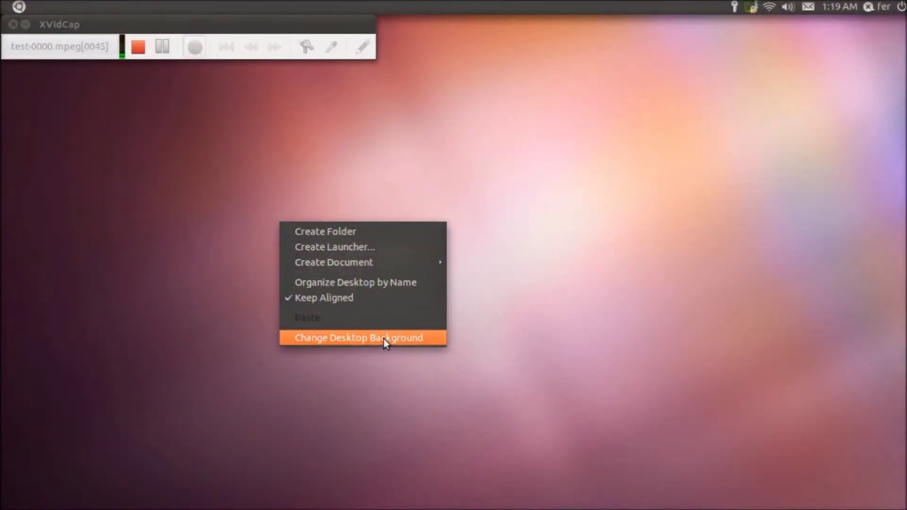
- Change the desktop wallpaper to the dark purple one with orange fish
{"action": "left_click", "coordinate": [384, 339]}
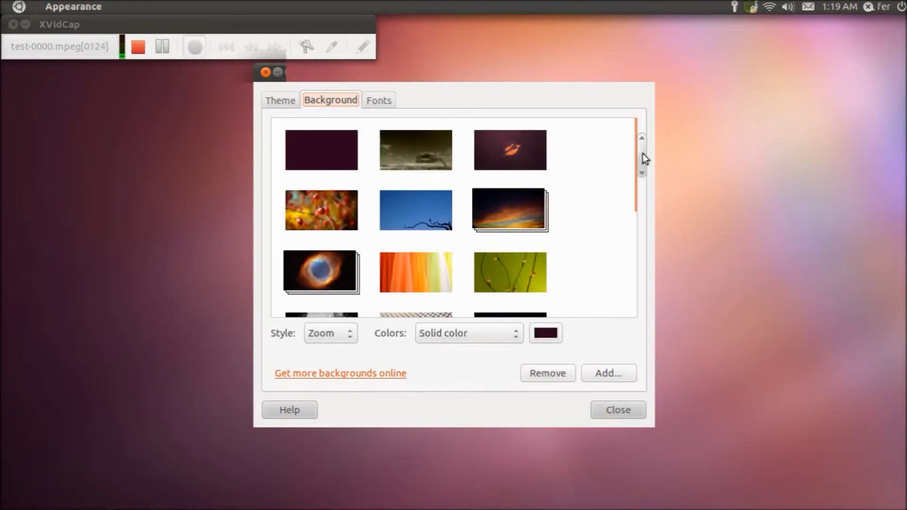
{"action": "left_click", "coordinate": [509, 150]}
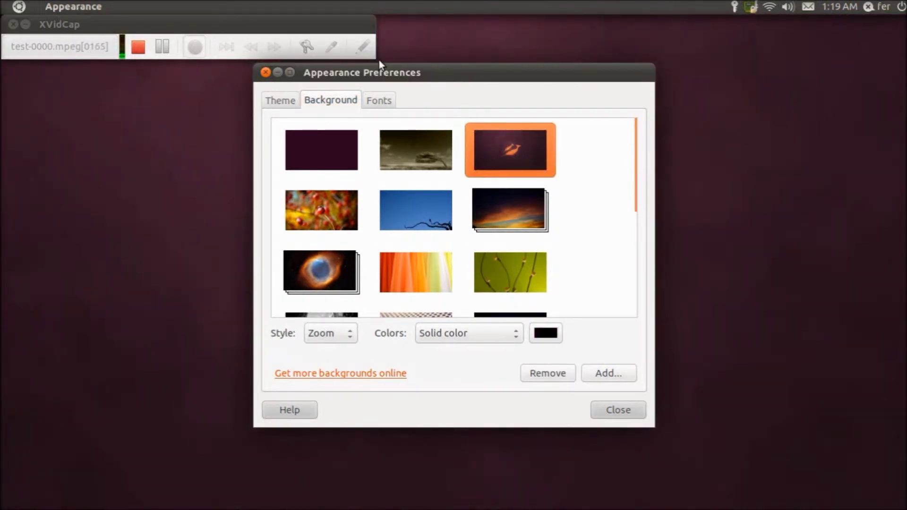
{"action": "left_click_drag", "start_coordinate": [415, 91], "coordinate": [458, 141]}
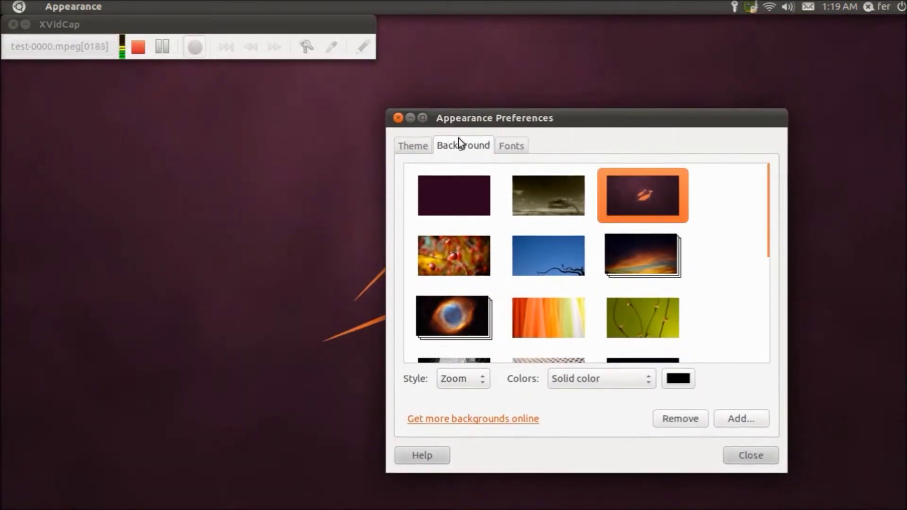
- Apply the Radiance theme and minimize the screen recorder window
{"action": "left_click", "coordinate": [415, 145]}
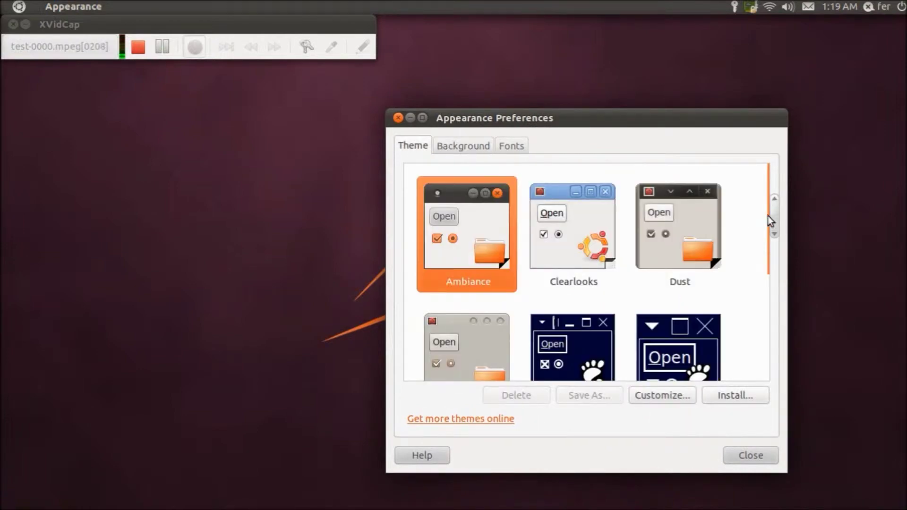
{"action": "left_click_drag", "start_coordinate": [773, 226], "coordinate": [771, 331]}
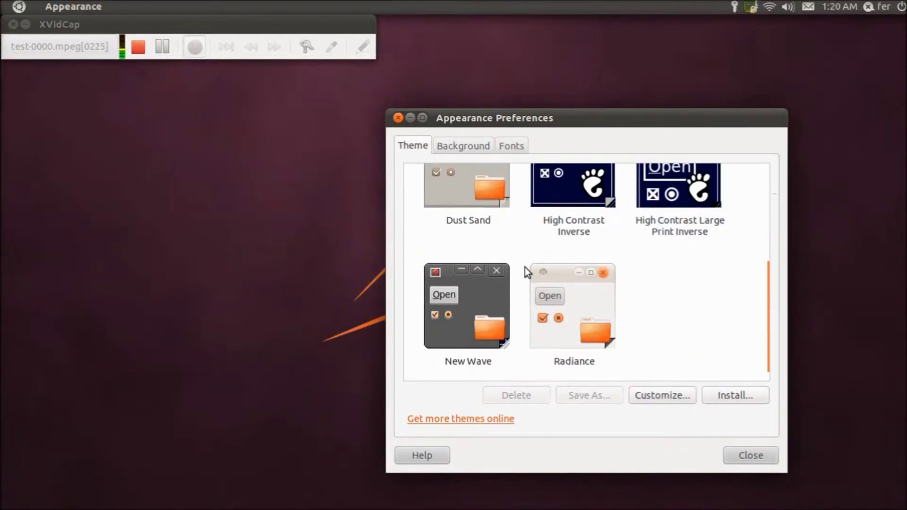
{"action": "left_click", "coordinate": [570, 276]}
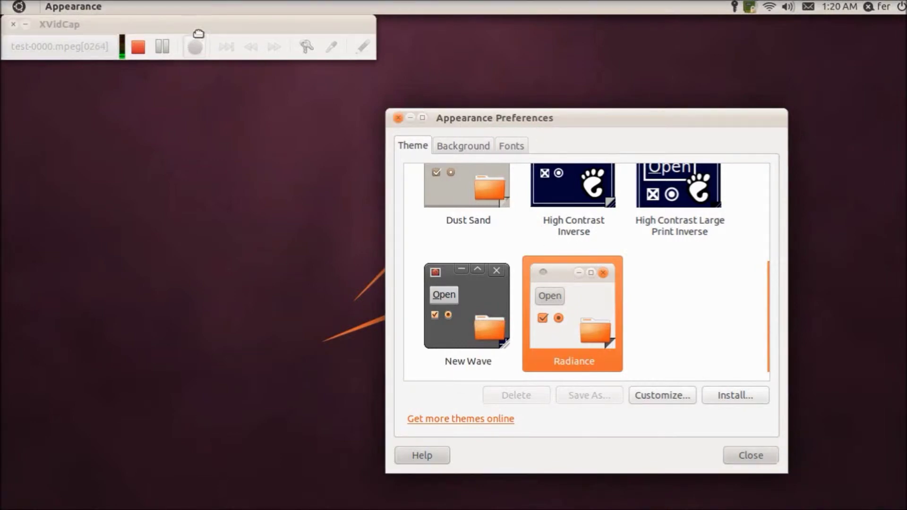
{"action": "left_click_drag", "start_coordinate": [199, 34], "coordinate": [210, 59]}
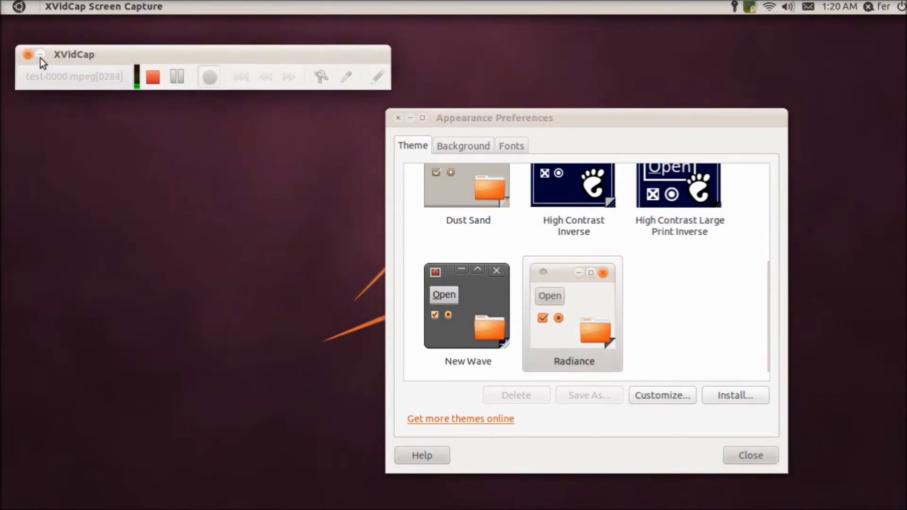
{"action": "left_click", "coordinate": [41, 57]}
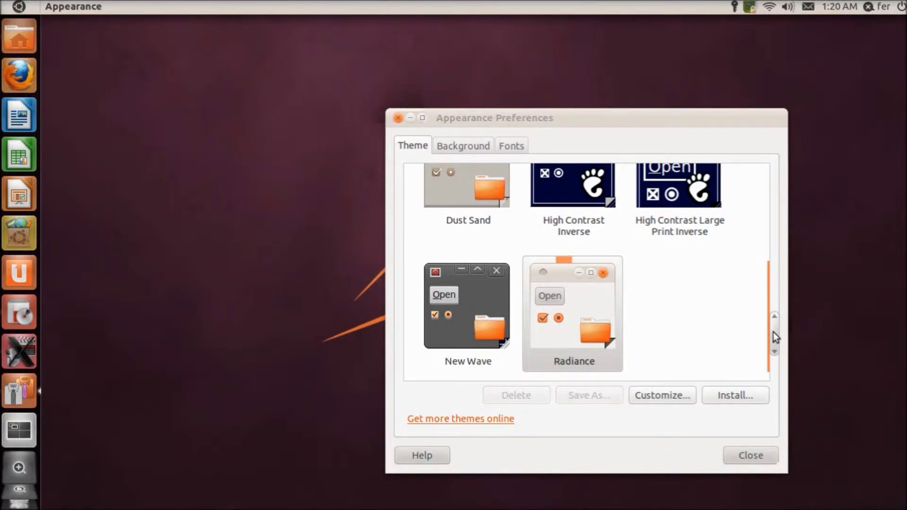
- Switch the theme back to Ambiance and view the font settings
{"action": "left_click_drag", "start_coordinate": [773, 332], "coordinate": [755, 181]}
{"action": "left_click", "coordinate": [479, 235]}
{"action": "left_click", "coordinate": [454, 220]}
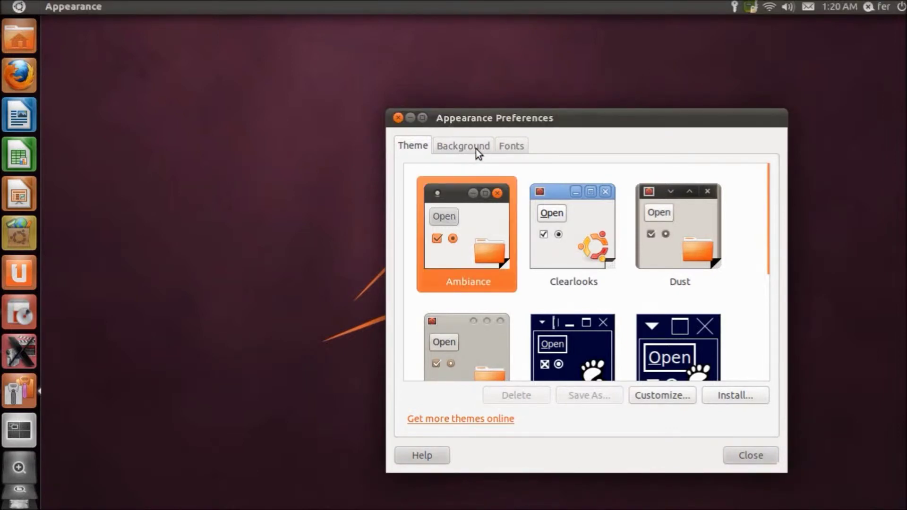
{"action": "left_click", "coordinate": [511, 145]}
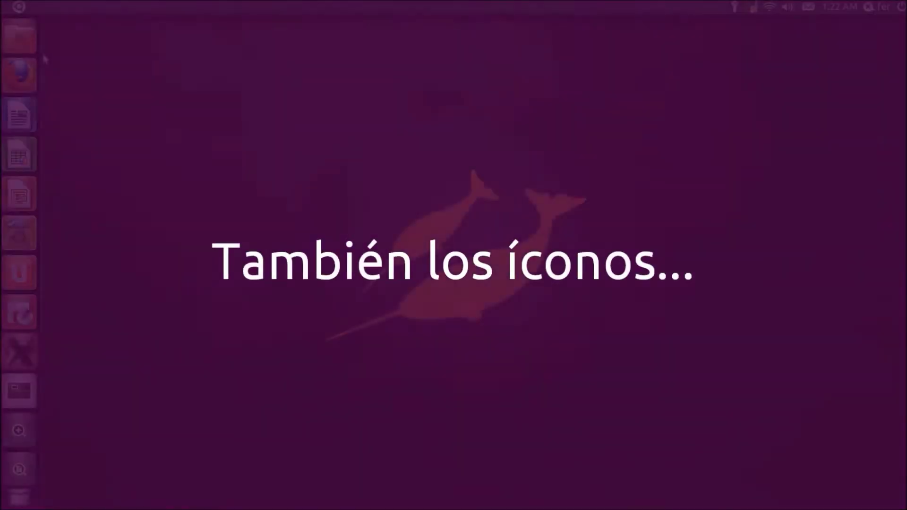
- Remove LibreOffice Writer, Calc and Impress from the launcher and move Ubuntu One to the top
{"action": "right_click", "coordinate": [19, 116]}
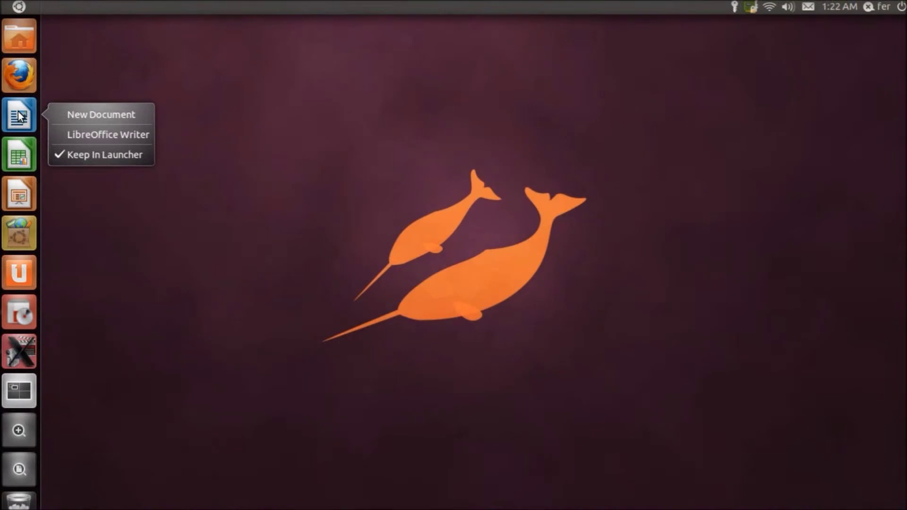
{"action": "left_click", "coordinate": [76, 154]}
{"action": "right_click", "coordinate": [26, 121]}
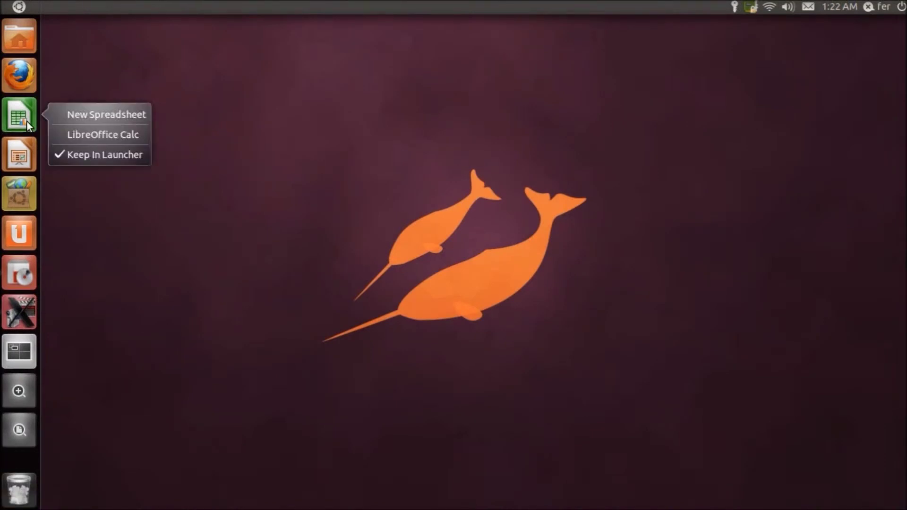
{"action": "left_click", "coordinate": [78, 153]}
{"action": "right_click", "coordinate": [16, 123]}
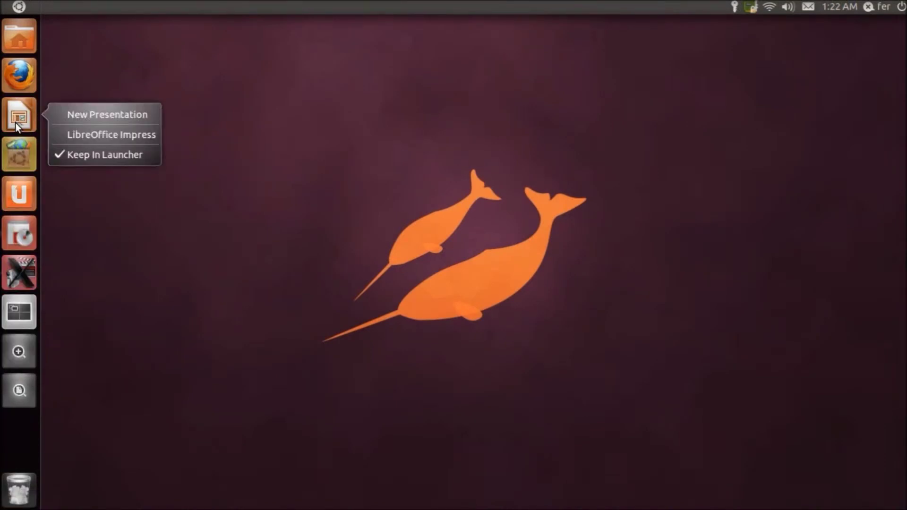
{"action": "left_click", "coordinate": [71, 155]}
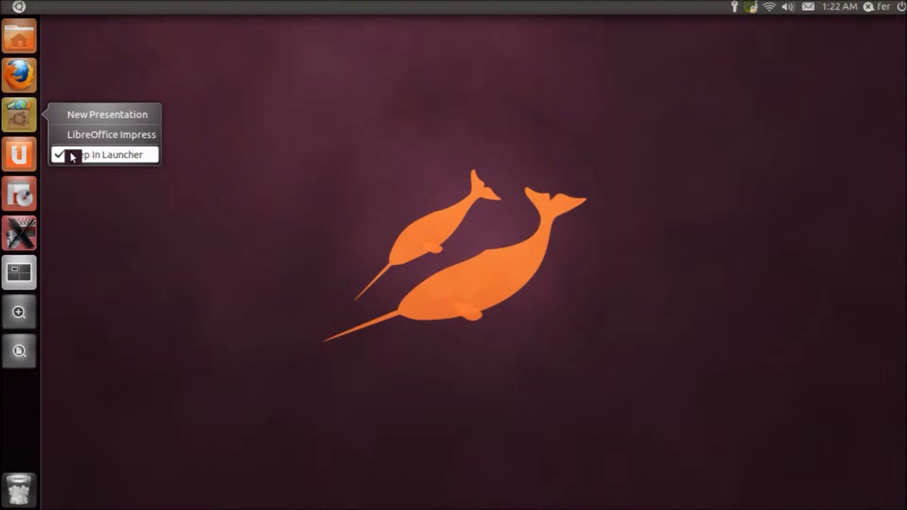
{"action": "left_click_drag", "start_coordinate": [28, 151], "coordinate": [18, 37]}
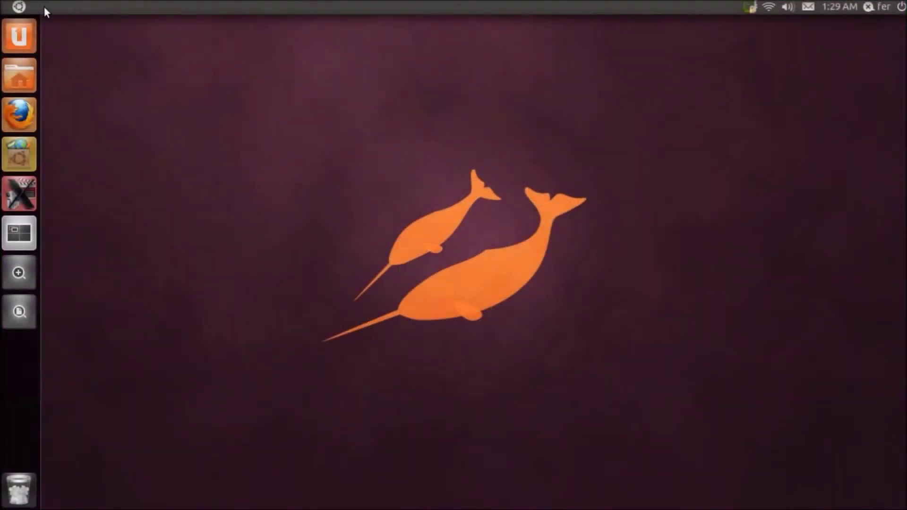
- Launch Terminal via a Dash search and enter the command sudo apt-get install cowsay
{"action": "left_click", "coordinate": [23, 5]}
{"action": "type", "text": "te"}
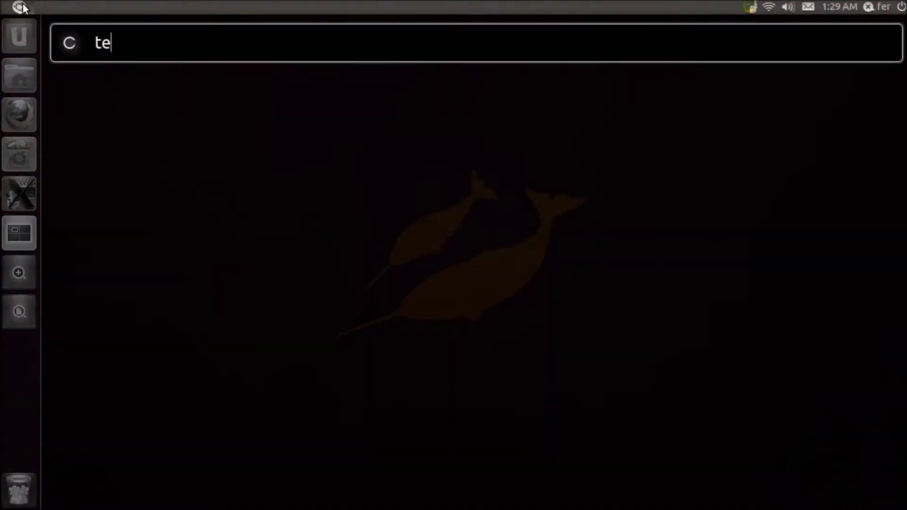
{"action": "type", "text": "rminal"}
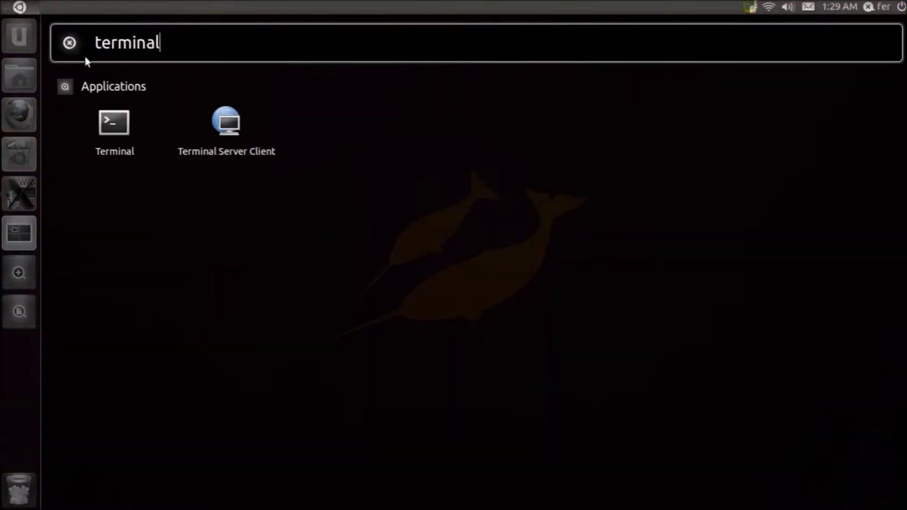
{"action": "left_click", "coordinate": [115, 121]}
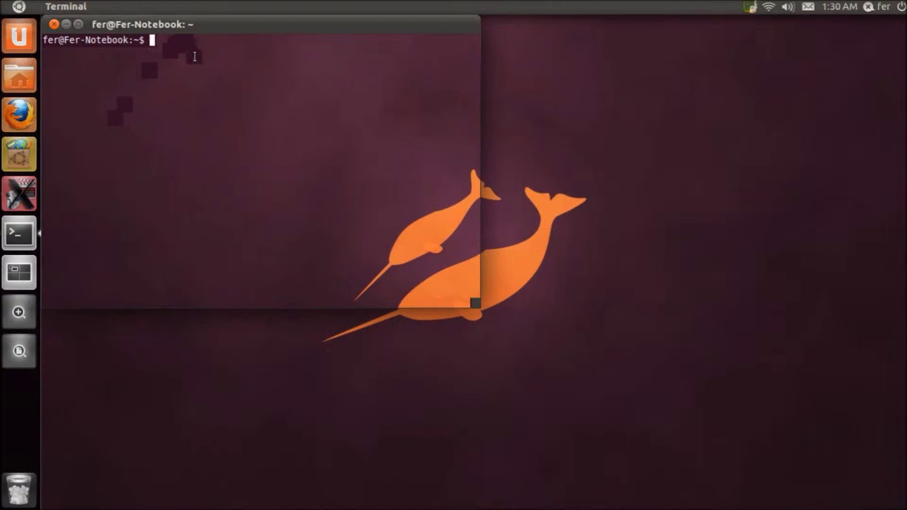
{"action": "type", "text": "sudo apt-get install c"}
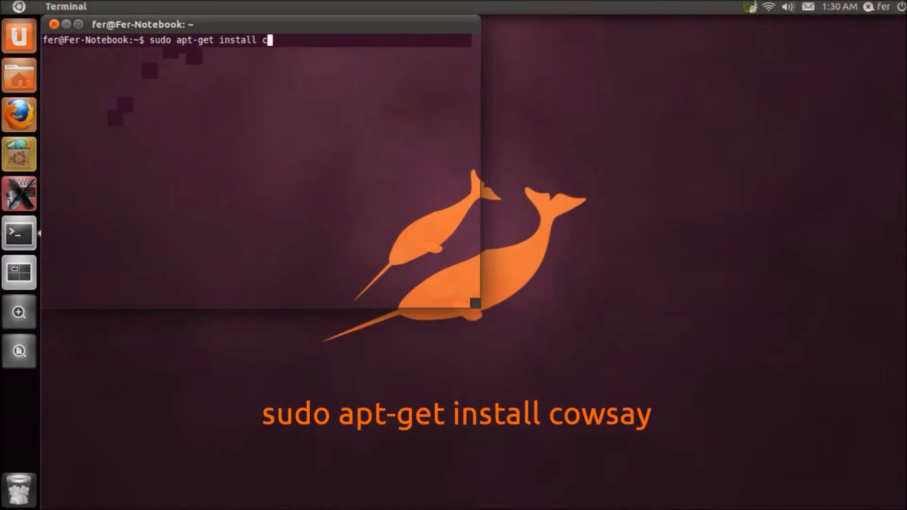
{"action": "type", "text": "owsay"}
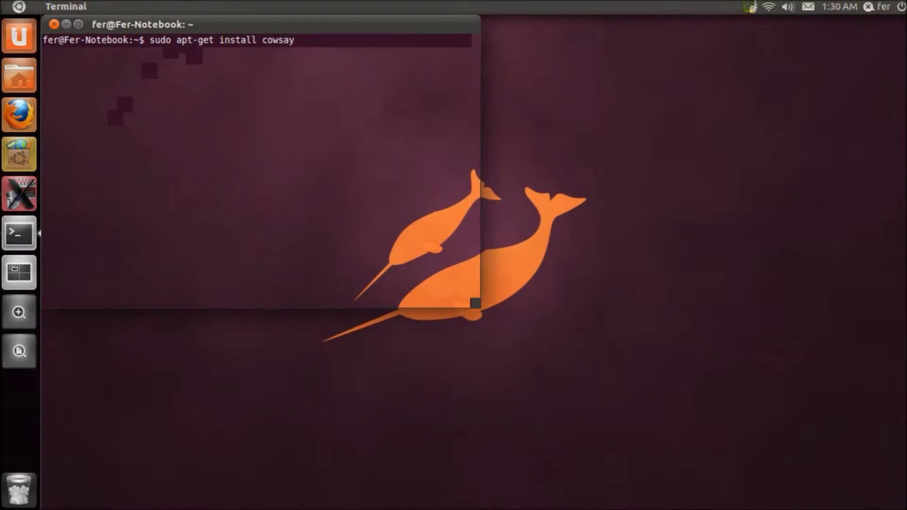
- Install cowsay with the sudo password and display its help with cowsay --help
{"action": "key", "text": "Return"}
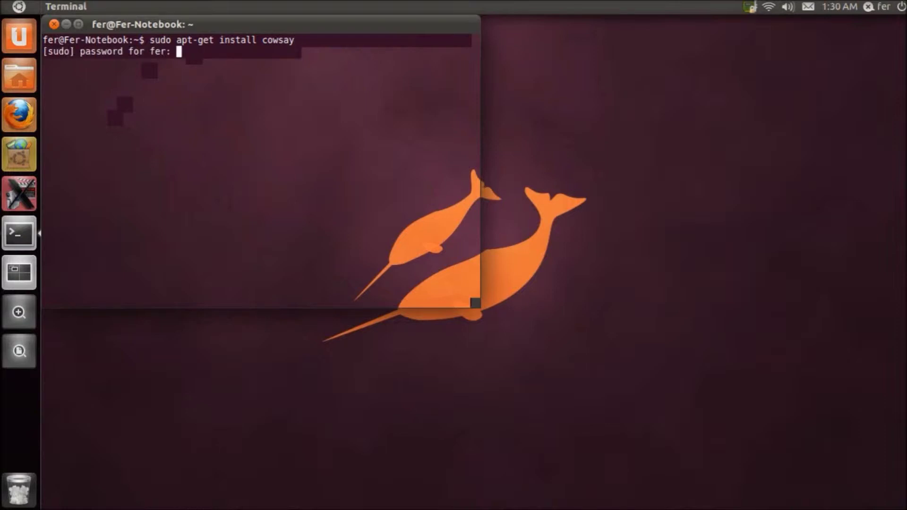
{"action": "key", "text": "Return"}
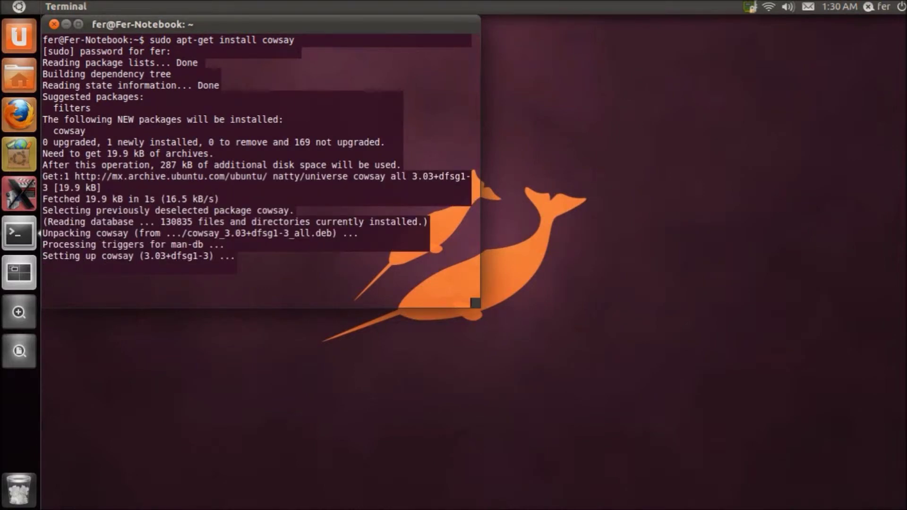
{"action": "type", "text": "cowsay --help"}
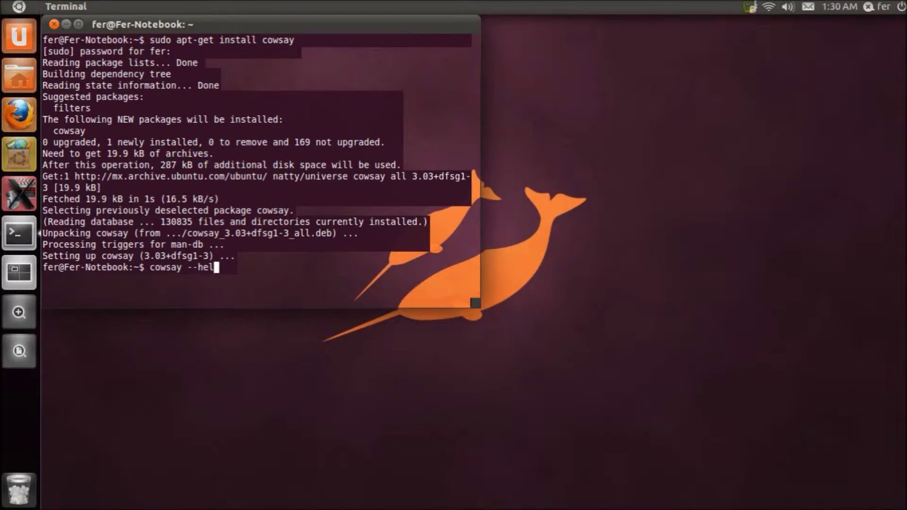
{"action": "key", "text": "Return"}
- Return to a clean prompt with Ctrl+C and start typing cowsay -g
{"action": "key", "text": "Up"}
{"action": "key", "text": "Up"}
{"action": "key", "text": "BackSpace"}
{"action": "key", "text": "BackSpace"}
{"action": "key", "text": "BackSpace"}
{"action": "key", "text": "BackSpace"}
{"action": "key", "text": "BackSpace"}
{"action": "key", "text": "BackSpace"}
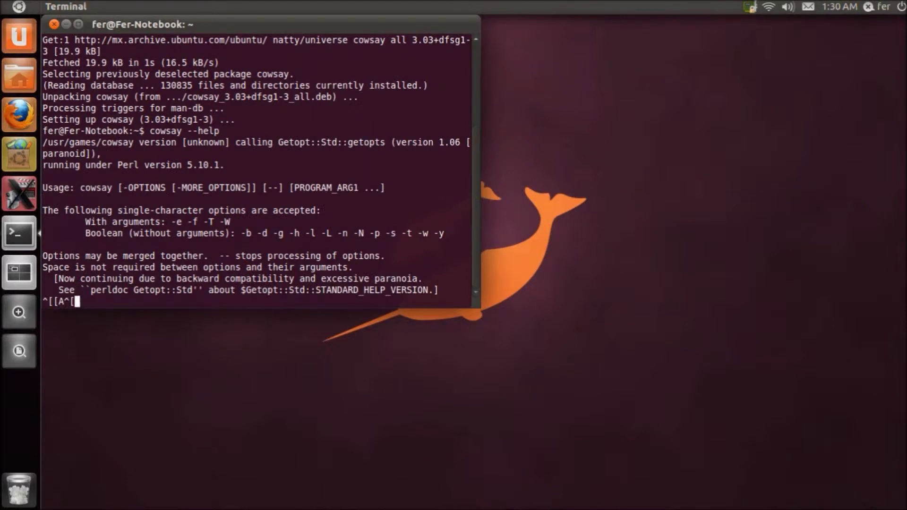
{"action": "key", "text": "ctrl+c"}
{"action": "type", "text": "cow"}
{"action": "key", "text": "BackSpace"}
{"action": "key", "text": "BackSpace"}
{"action": "key", "text": "BackSpace"}
{"action": "type", "text": "cowsay "}
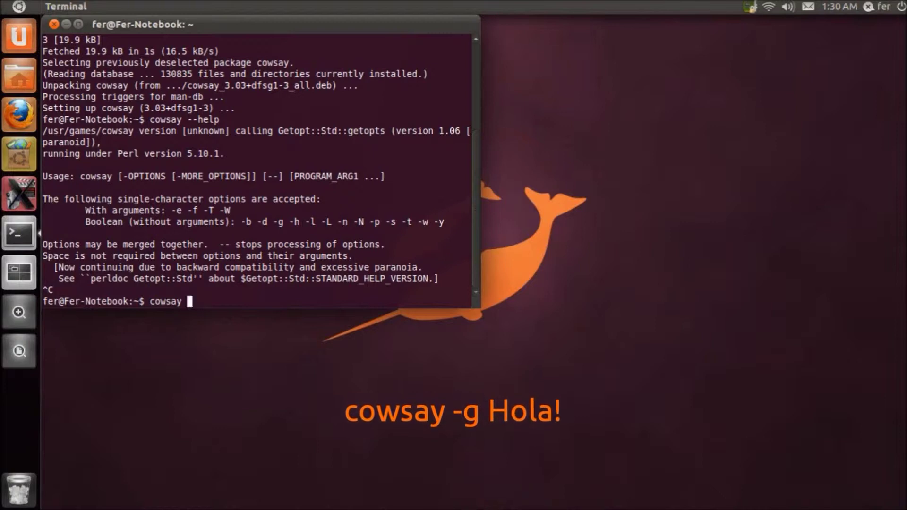
{"action": "type", "text": "-g"}
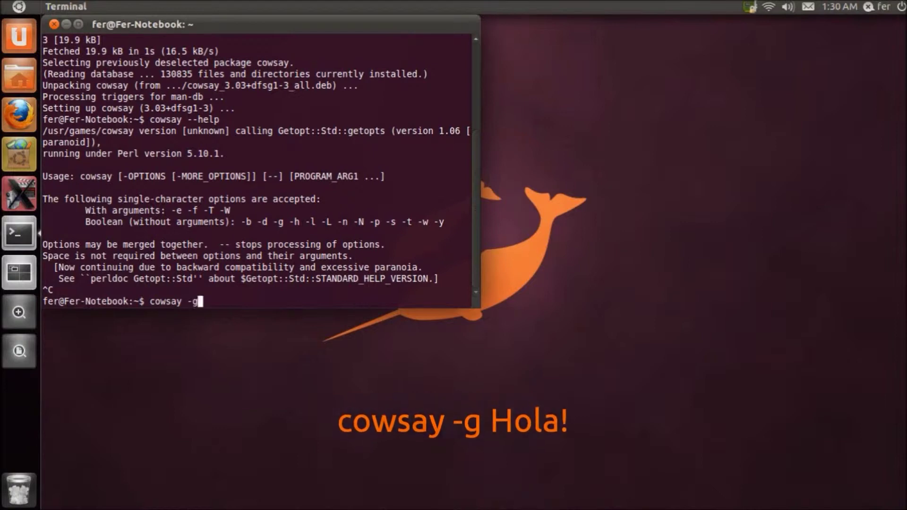
- Make the greedy cow say 'Hola!' and Tux say 'Bienvenido a Linux!' with cowsay
{"action": "type", "text": "Hola!"}
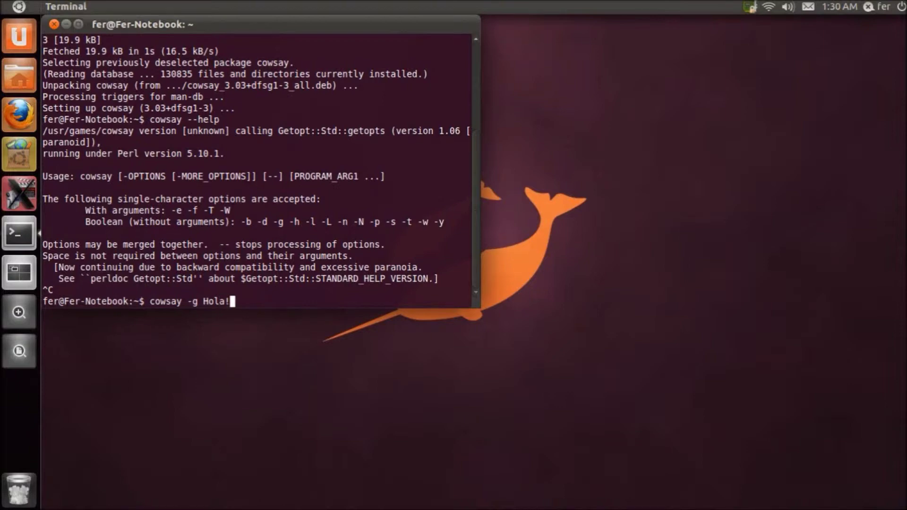
{"action": "key", "text": "Return"}
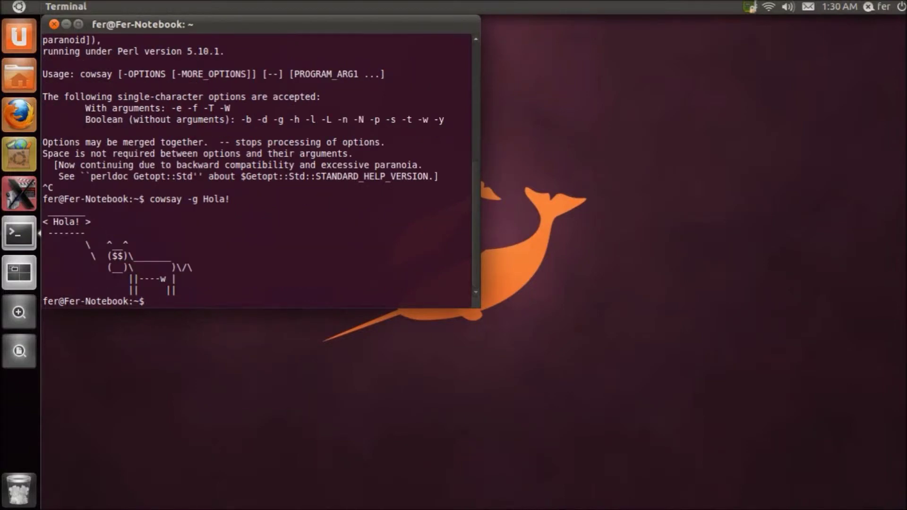
{"action": "type", "text": "cowsay -f tux -g"}
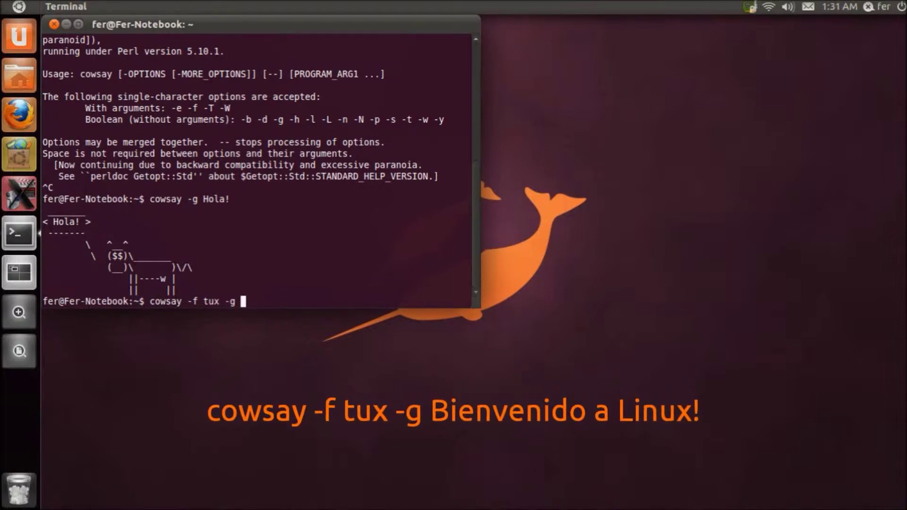
{"action": "type", "text": " Bienveniv"}
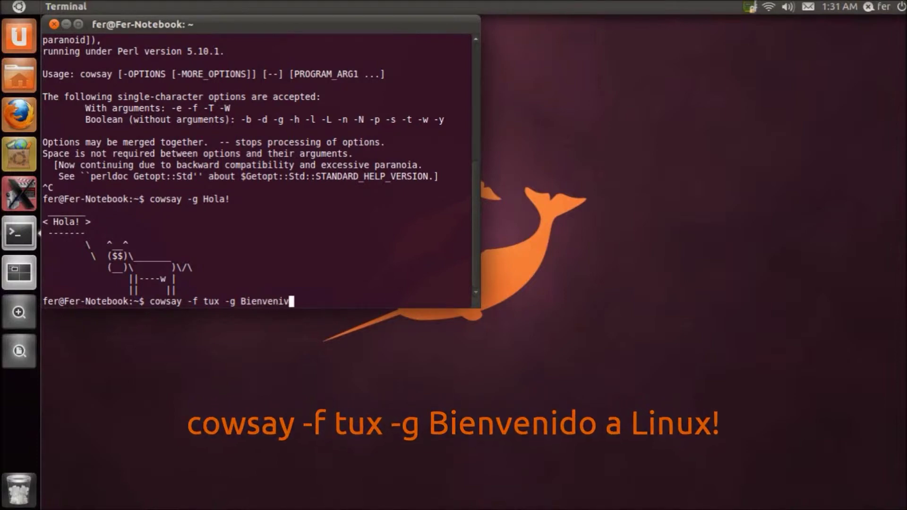
{"action": "key", "text": "BackSpace"}
{"action": "type", "text": "do"}
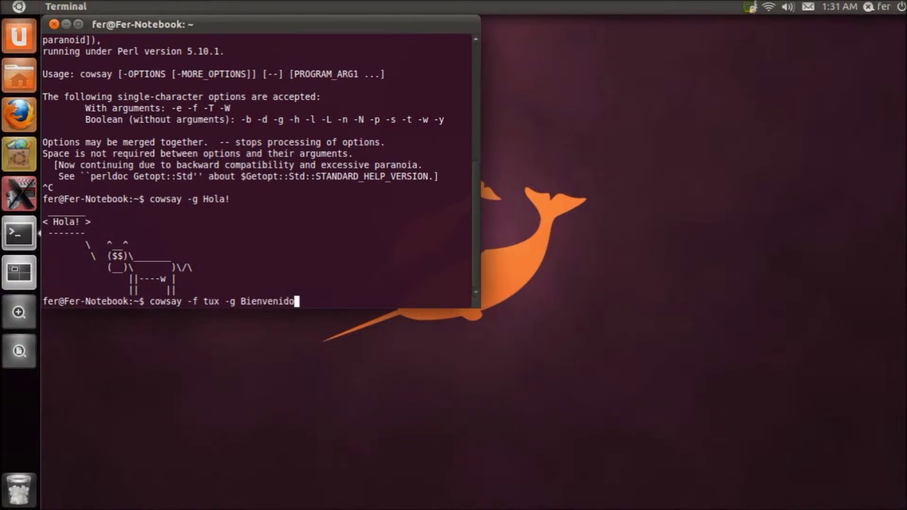
{"action": "type", "text": " a Linux!"}
{"action": "key", "text": "Return"}
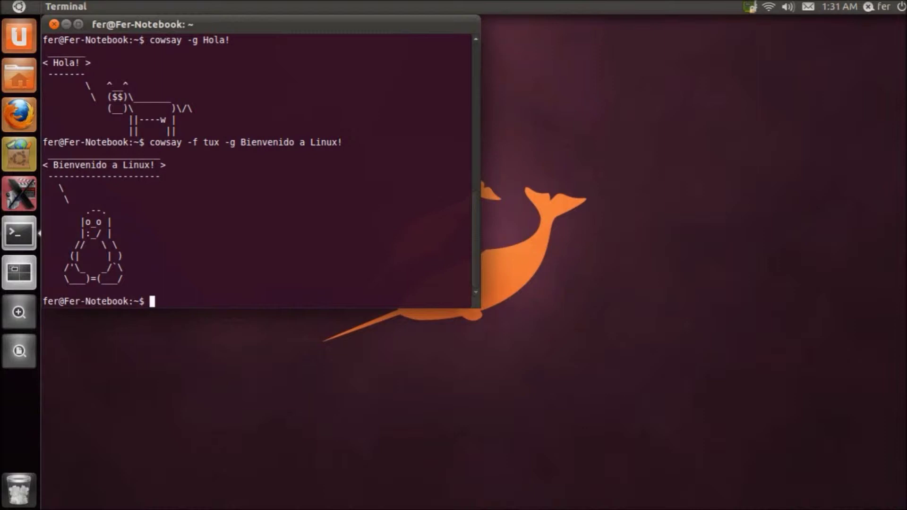
{"action": "type", "text": "exi"}
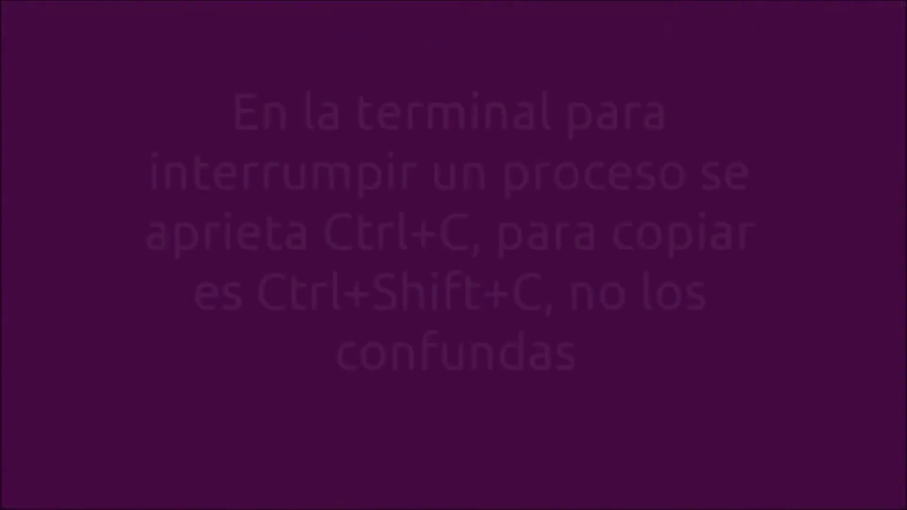
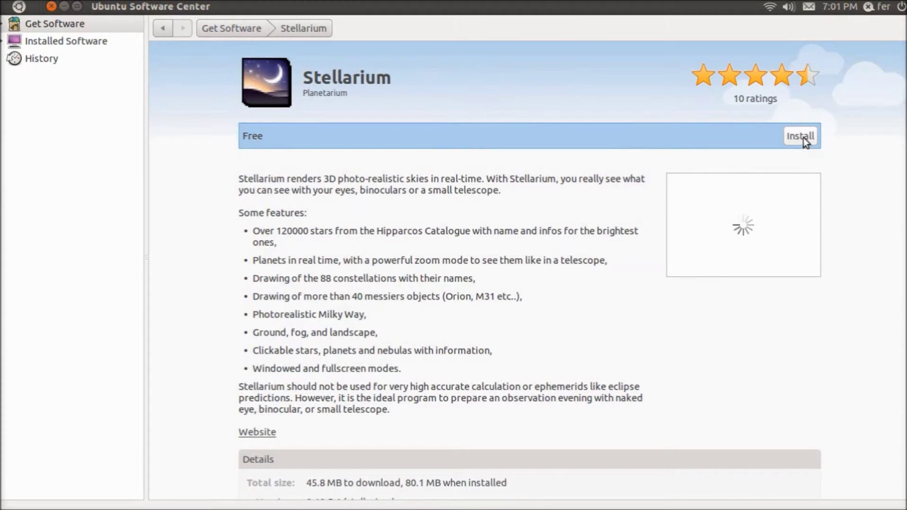
- Install Stellarium, authenticate with the account password, and return to the Get Software overview
{"action": "left_click", "coordinate": [804, 137]}
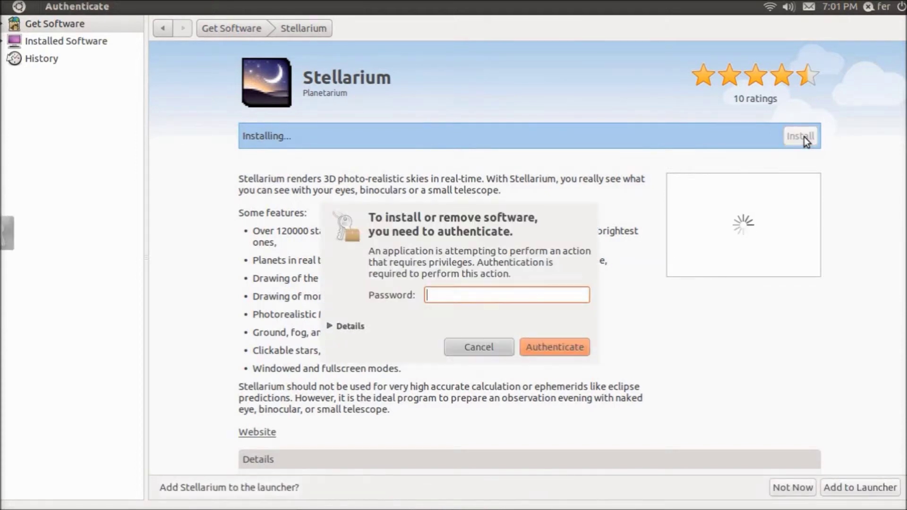
{"action": "type", "text": "****************"}
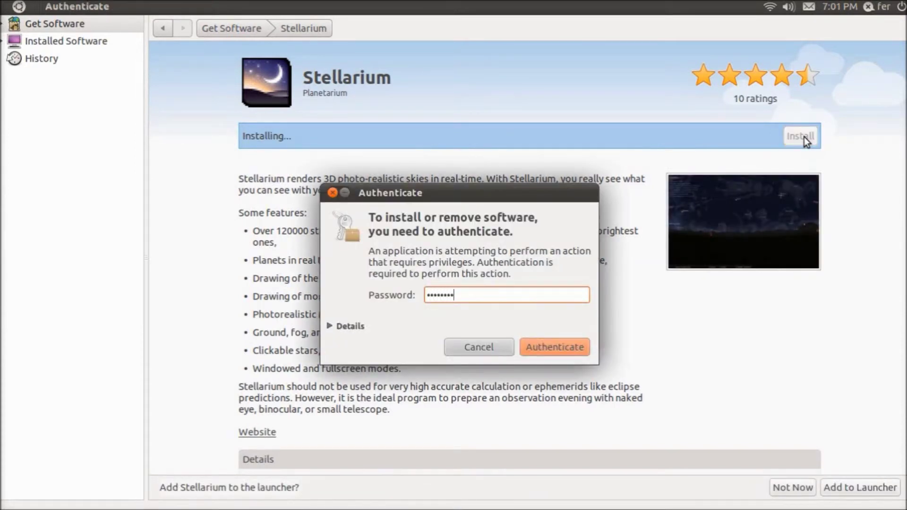
{"action": "key", "text": "Return"}
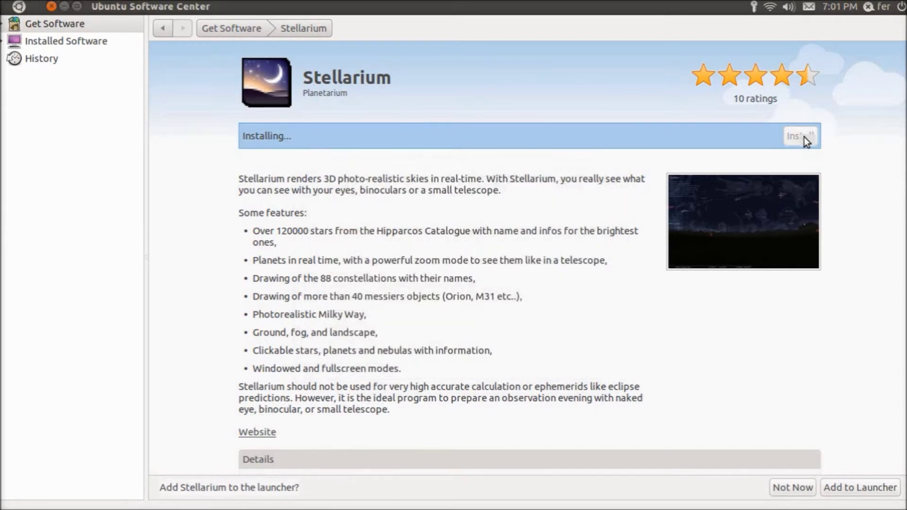
{"action": "left_click", "coordinate": [240, 32]}
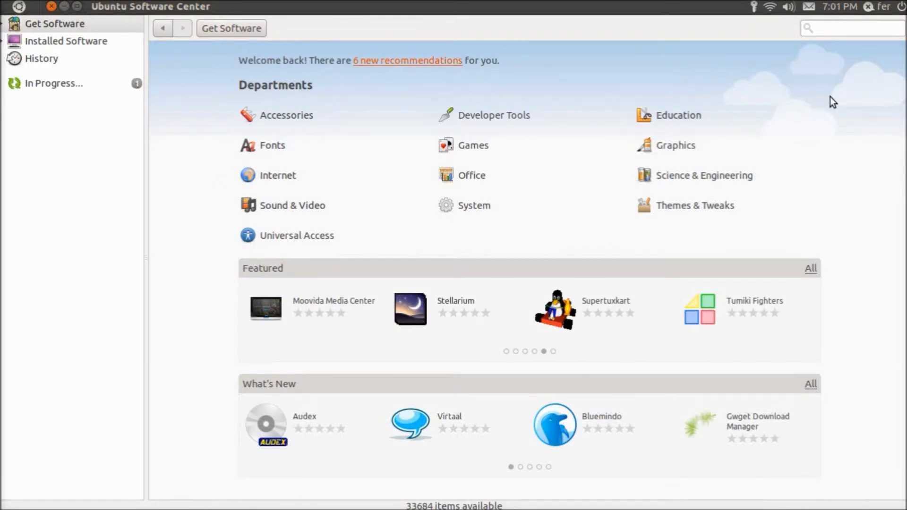
- Search 'Blender' and queue Blender (windowed) for install, checking In Progress before returning to Get Software
{"action": "left_click", "coordinate": [829, 31]}
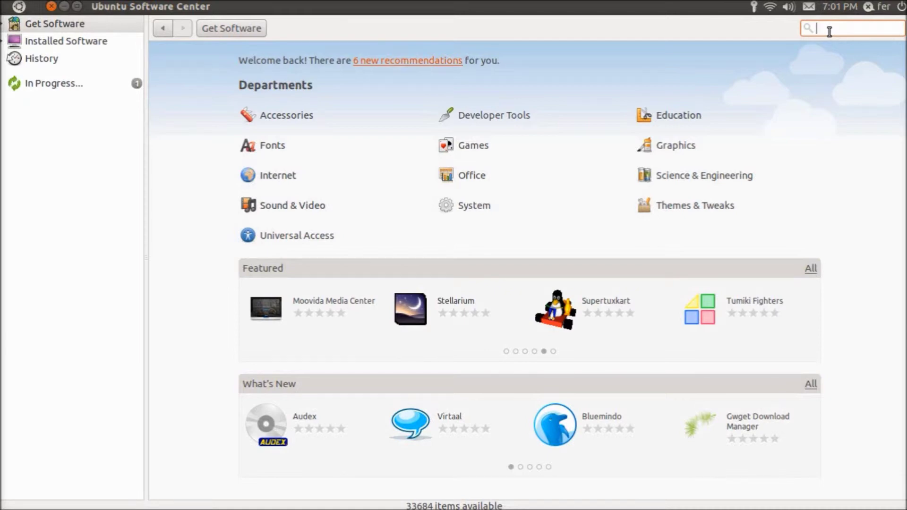
{"action": "type", "text": "Blender"}
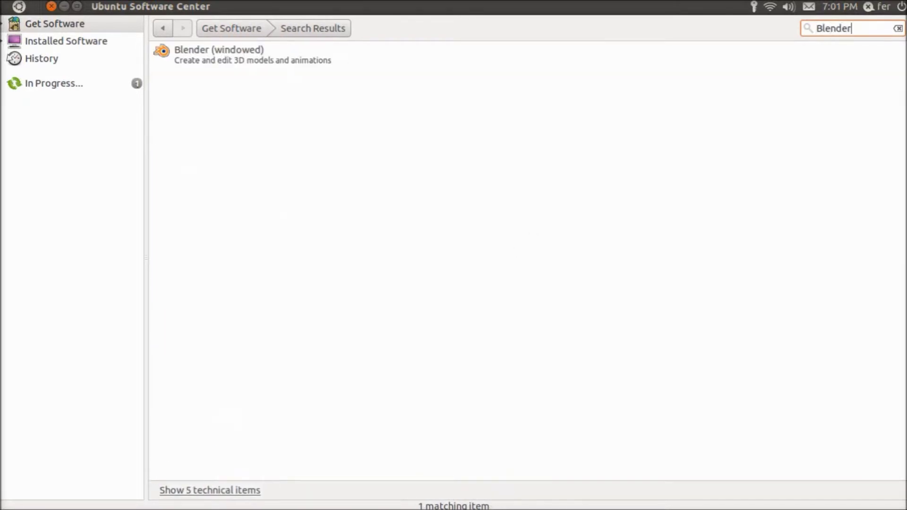
{"action": "left_click", "coordinate": [265, 59]}
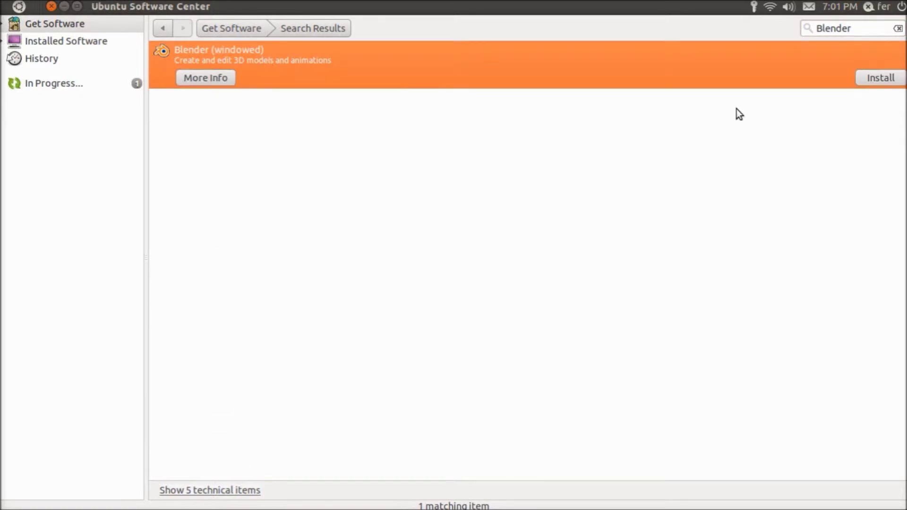
{"action": "left_click", "coordinate": [872, 83]}
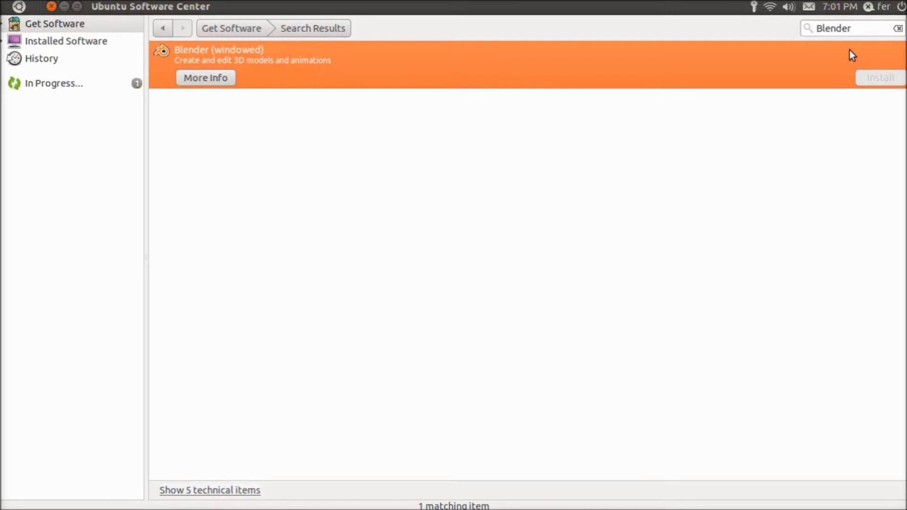
{"action": "left_click", "coordinate": [58, 88]}
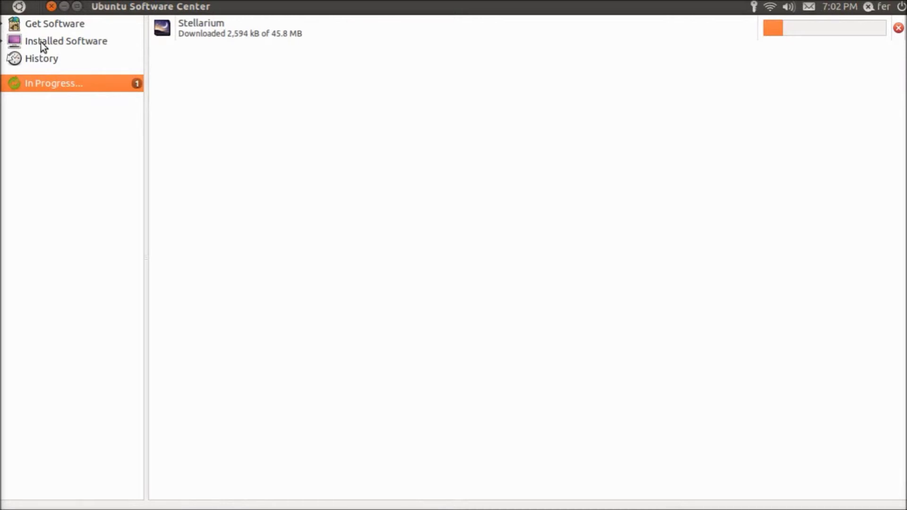
{"action": "left_click", "coordinate": [43, 26]}
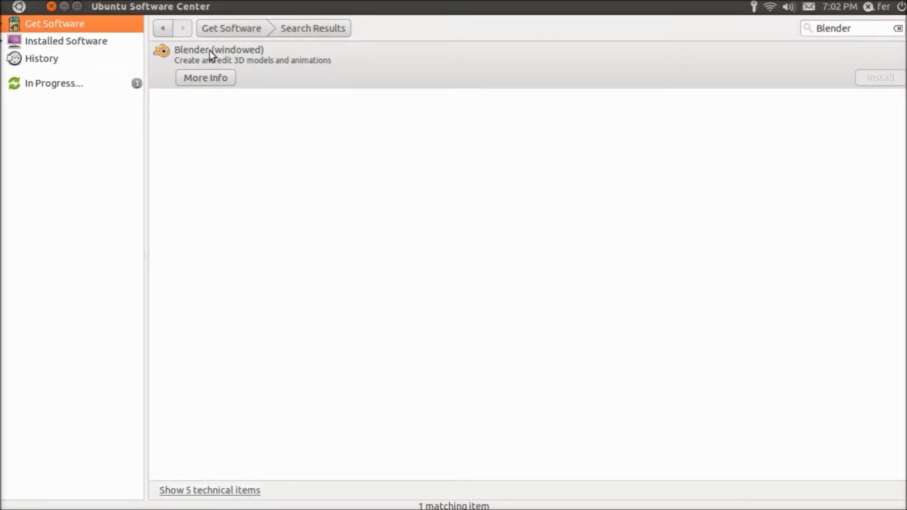
{"action": "left_click", "coordinate": [236, 31]}
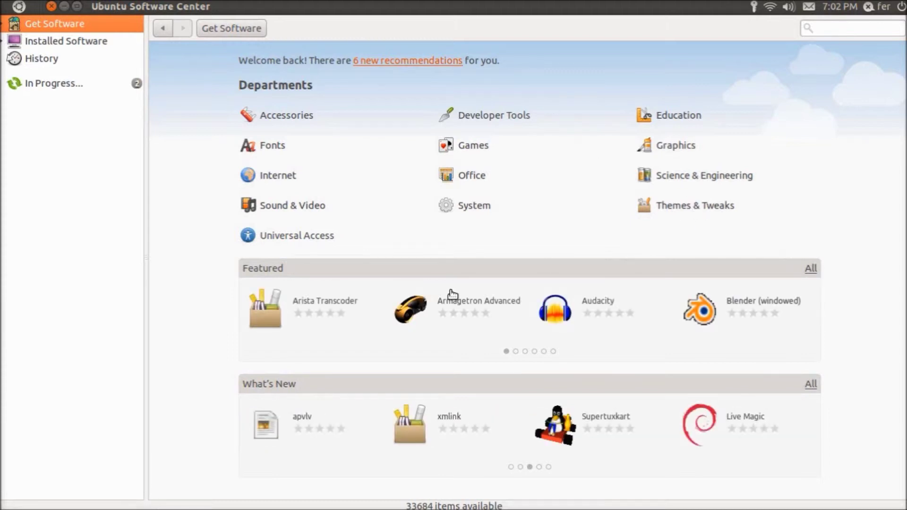
- Request installation of Armagetron Advanced from its Featured tile
{"action": "left_click", "coordinate": [473, 303]}
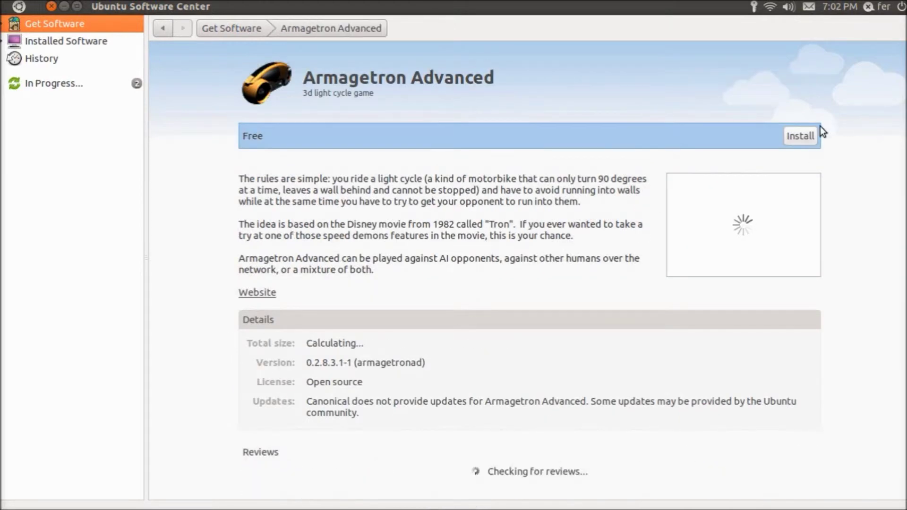
{"action": "left_click", "coordinate": [801, 136]}
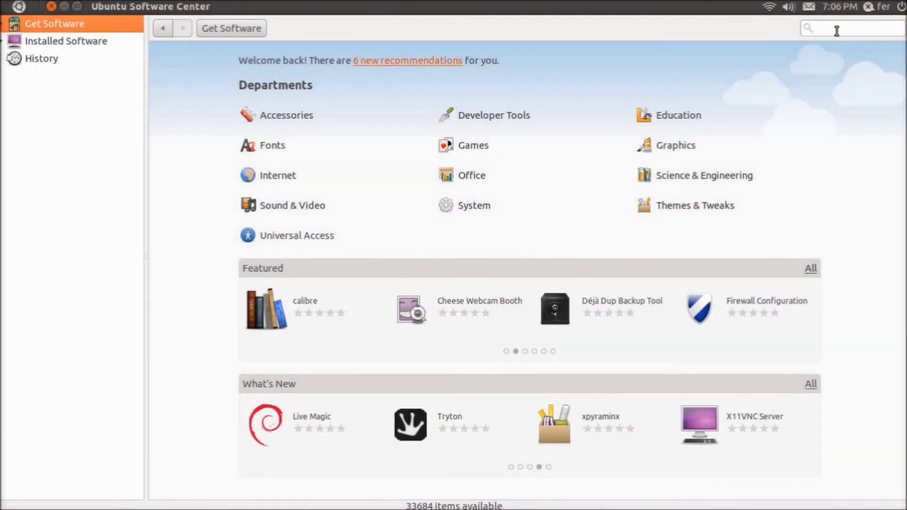
- Search 'compiz' and install Advanced Desktop Effects Settings (ccsm), authenticating with the account password
{"action": "left_click", "coordinate": [837, 29]}
{"action": "type", "text": "compiz"}
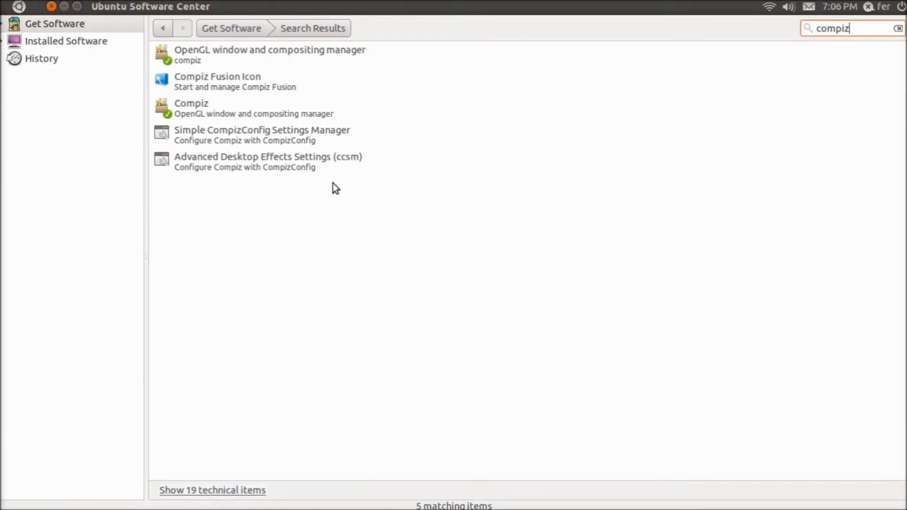
{"action": "left_click", "coordinate": [278, 161]}
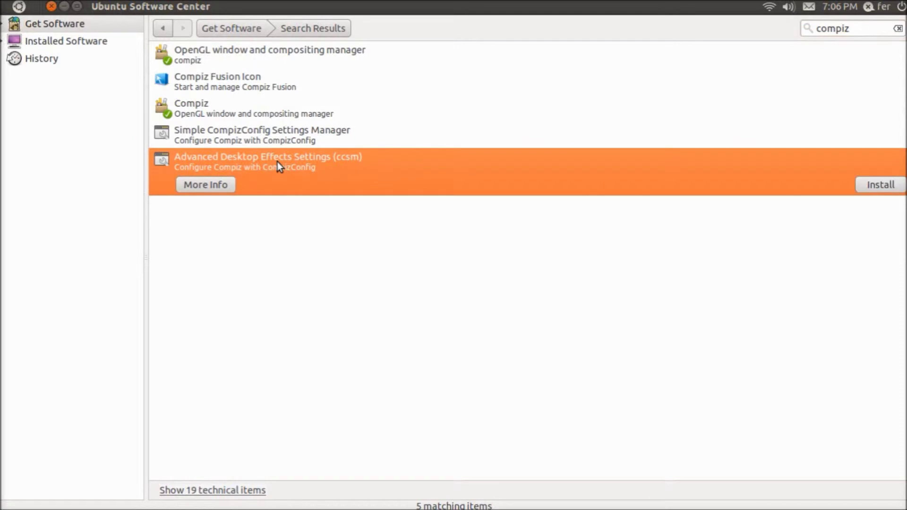
{"action": "double_click", "coordinate": [276, 162]}
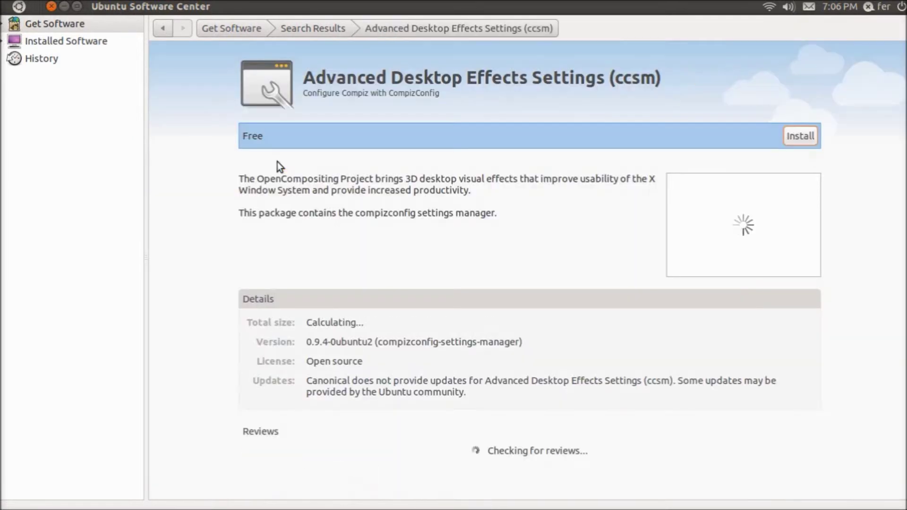
{"action": "left_click", "coordinate": [794, 137]}
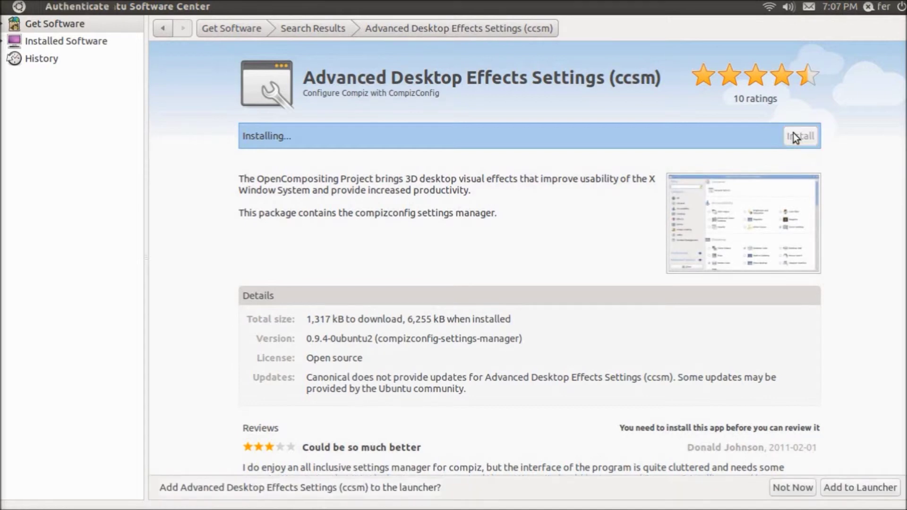
{"action": "type", "text": "••••••••••••••••"}
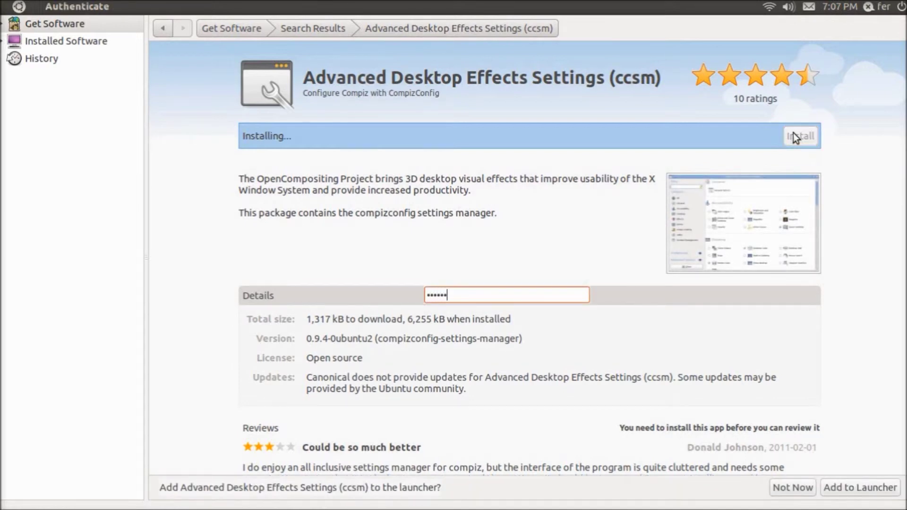
{"action": "key", "text": "Return"}
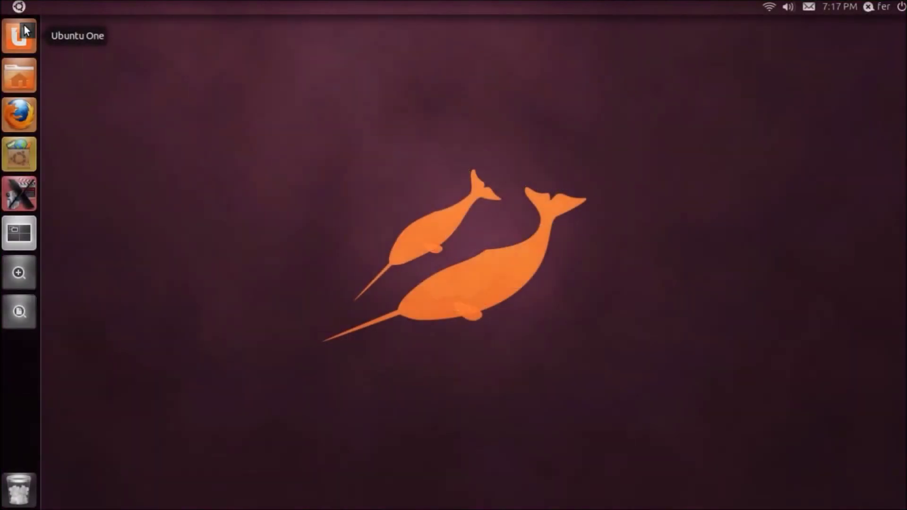
- Launch CompizConfig Settings Manager from the Dash with 'ccsm'
{"action": "key", "text": "super"}
{"action": "type", "text": "ccsm"}
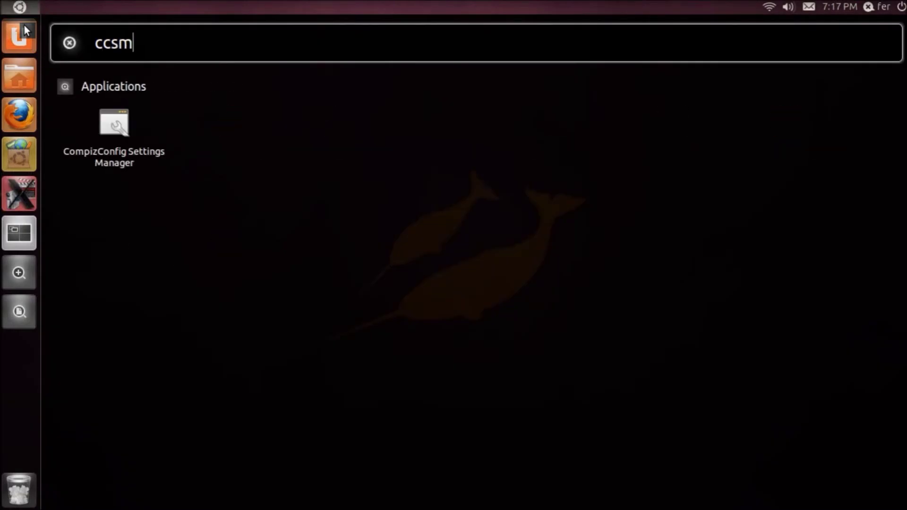
{"action": "key", "text": "Return"}
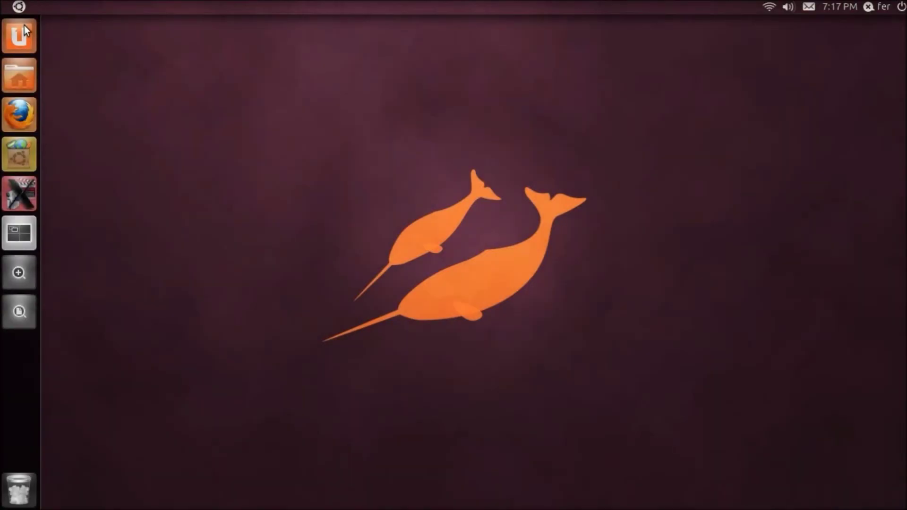
- Open the Scale plugin's settings and search the Dash for Easystroke with 'easy'
{"action": "key", "text": "super"}
{"action": "type", "text": "easystroke"}
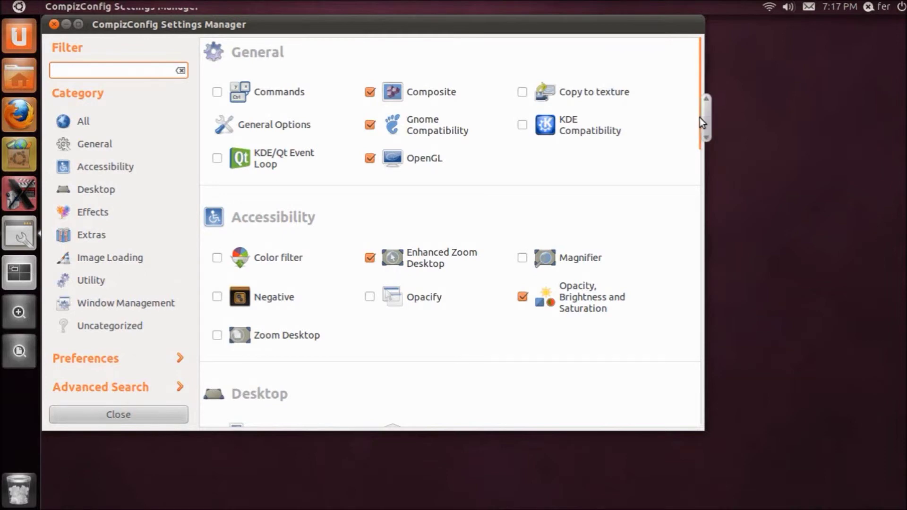
{"action": "left_click_drag", "start_coordinate": [706, 120], "coordinate": [642, 390]}
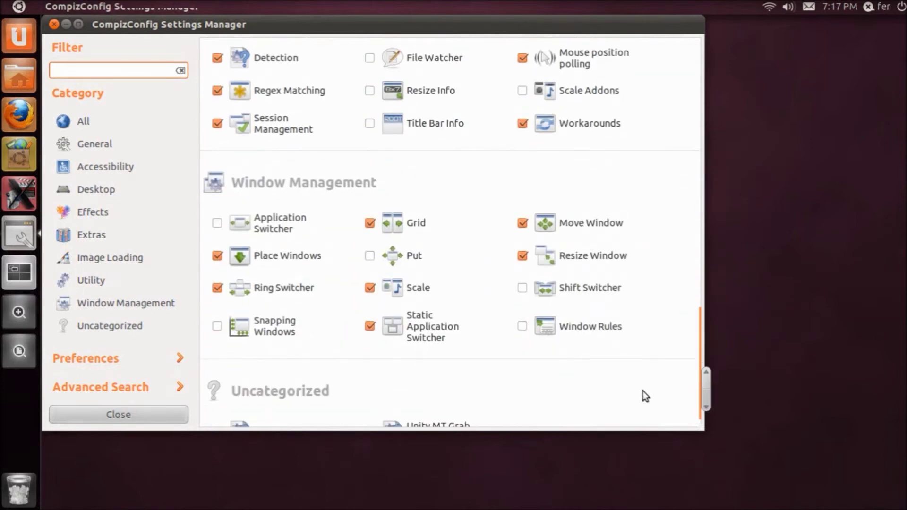
{"action": "left_click", "coordinate": [406, 293]}
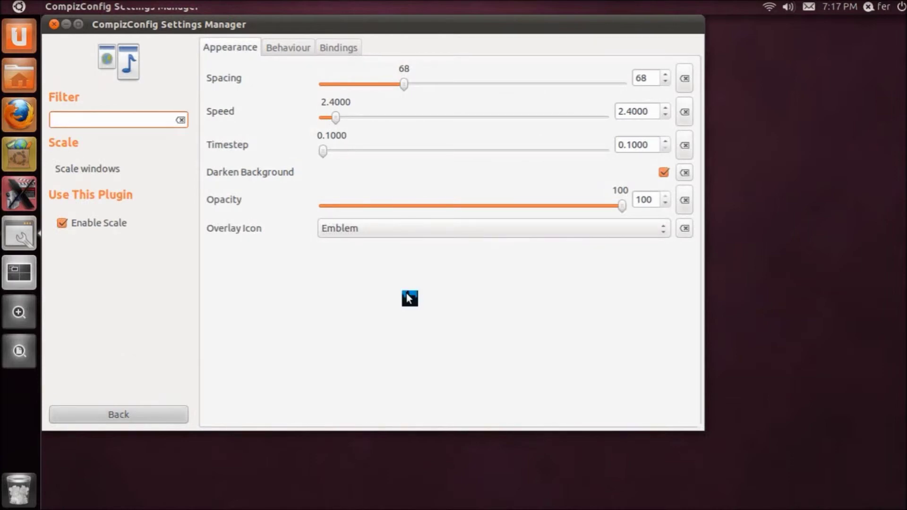
{"action": "key", "text": "super"}
{"action": "type", "text": "easy"}
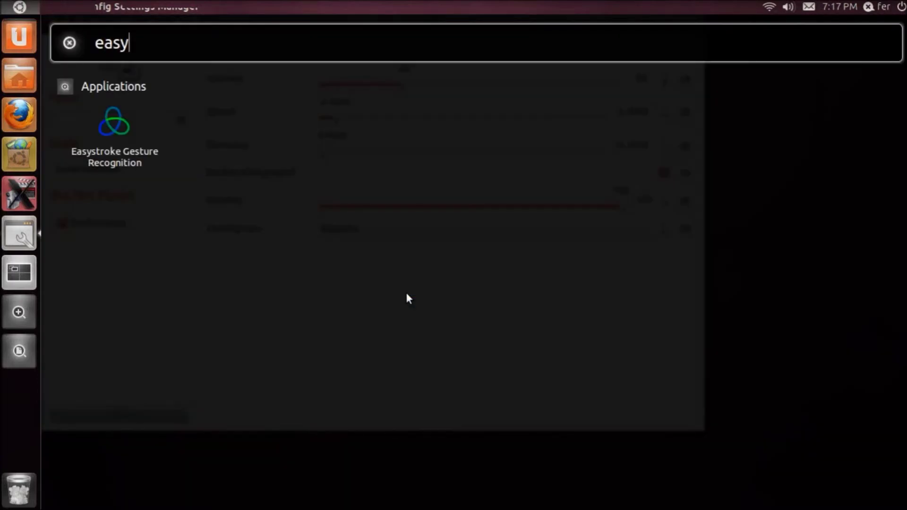
- Launch Easystroke and review the Scale plugin's behaviour and shortcut bindings alongside it
{"action": "left_click", "coordinate": [119, 148]}
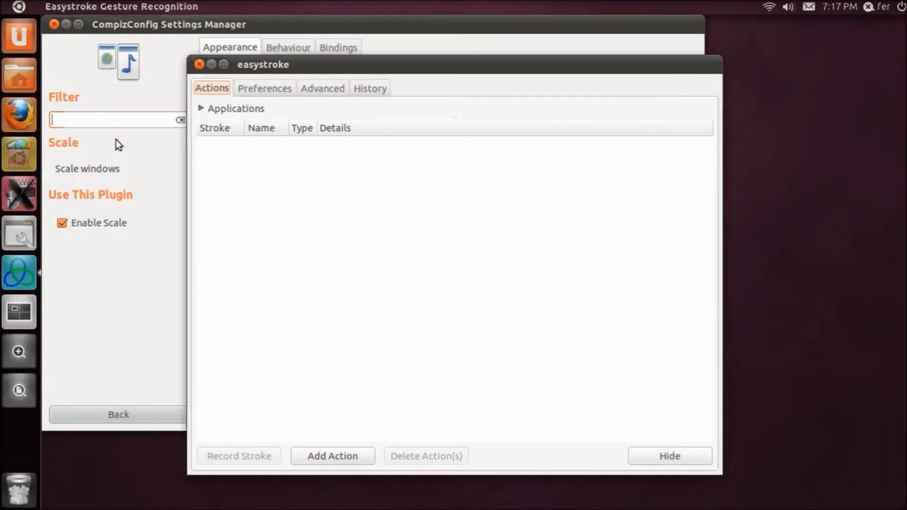
{"action": "left_click_drag", "start_coordinate": [330, 65], "coordinate": [705, 155]}
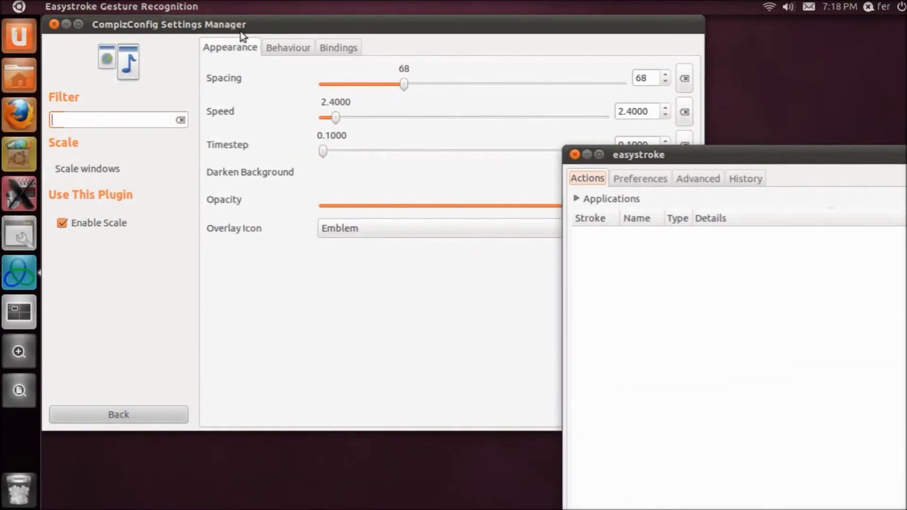
{"action": "left_click", "coordinate": [289, 47]}
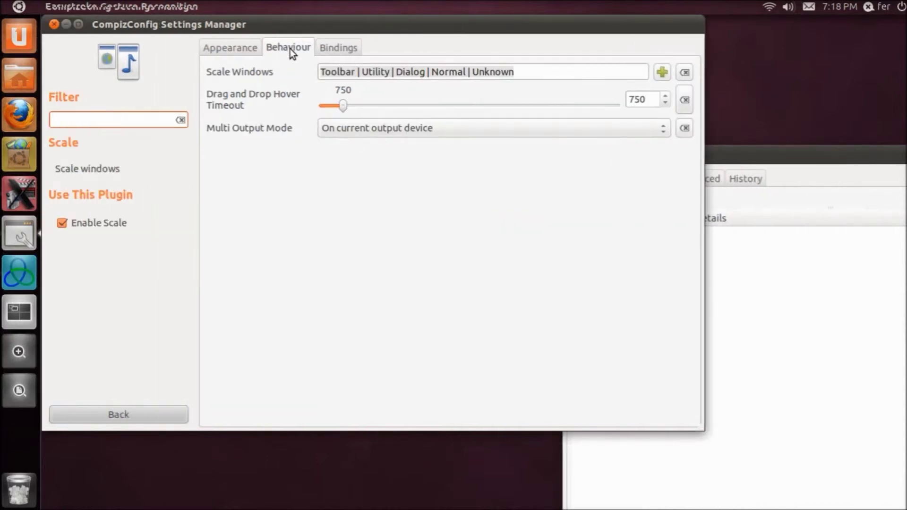
{"action": "left_click", "coordinate": [329, 52]}
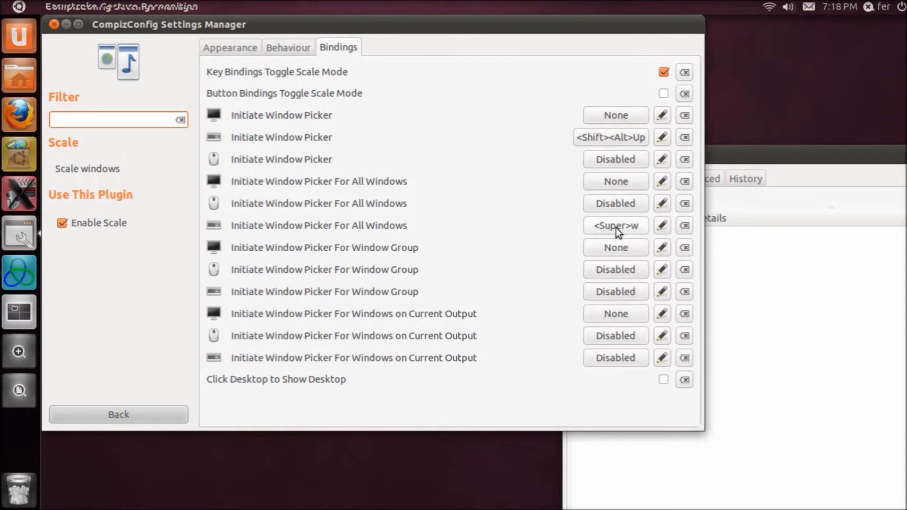
{"action": "left_click", "coordinate": [847, 339]}
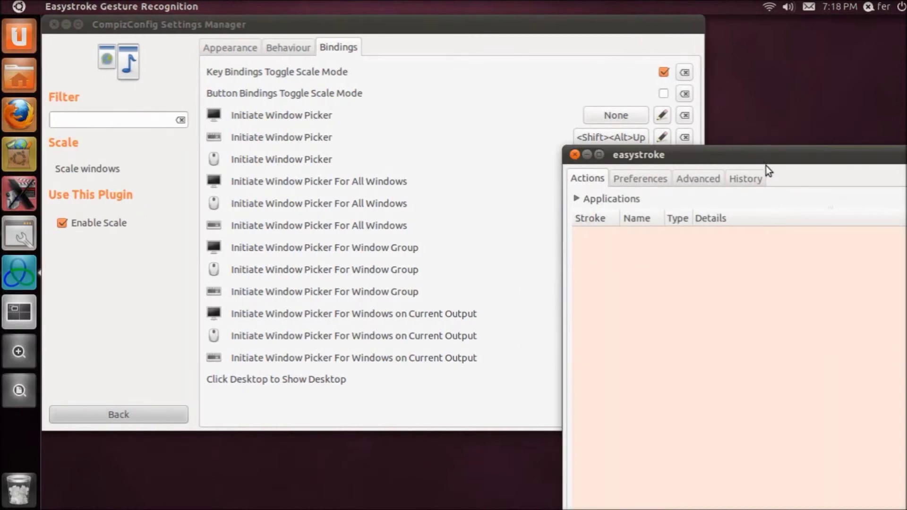
{"action": "left_click_drag", "start_coordinate": [758, 154], "coordinate": [423, 78]}
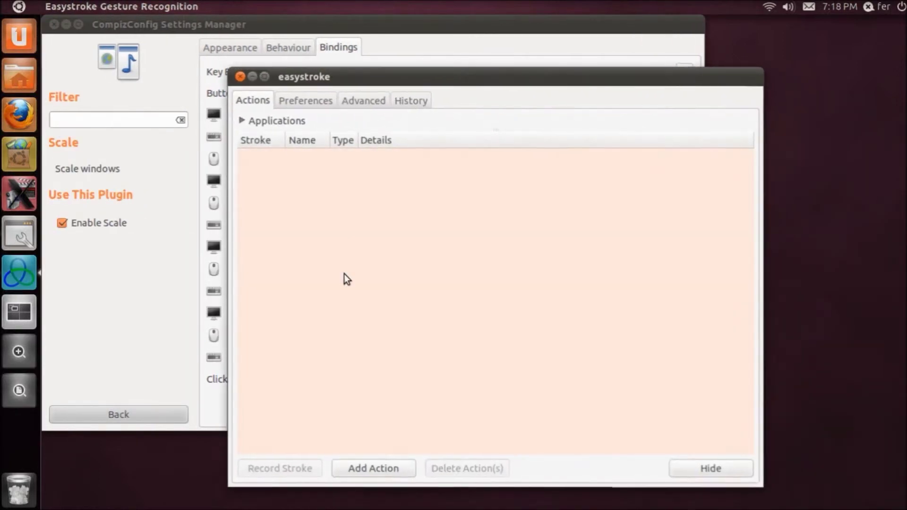
- Add an Easystroke action named Scale of type Key sending Super+W
{"action": "left_click", "coordinate": [376, 470]}
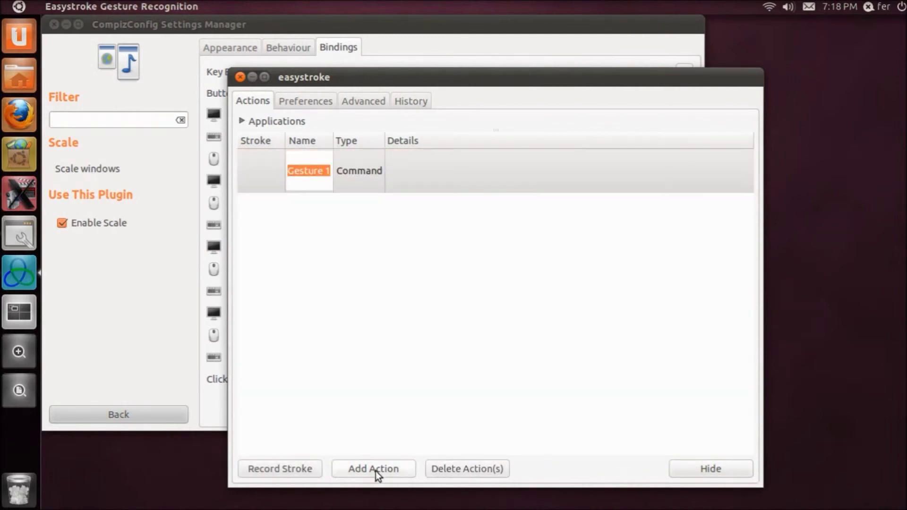
{"action": "type", "text": "Scale"}
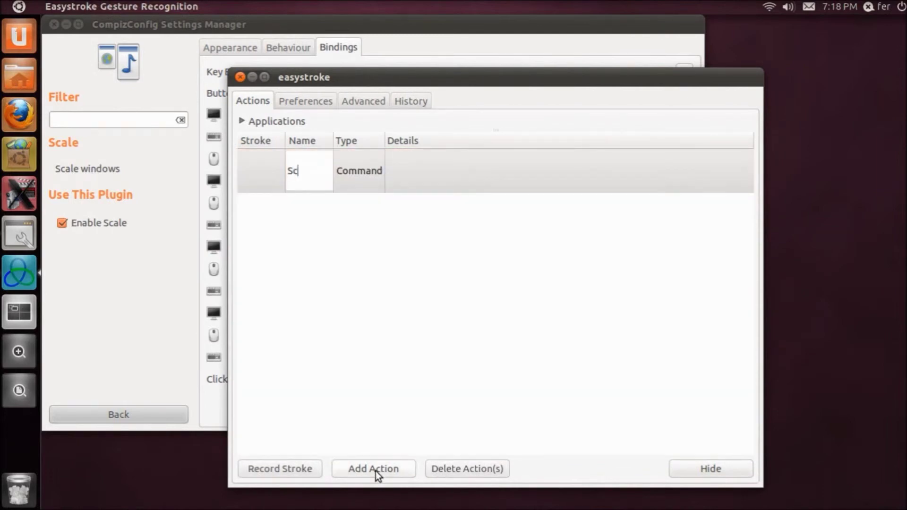
{"action": "key", "text": "Return"}
{"action": "key", "text": "Down"}
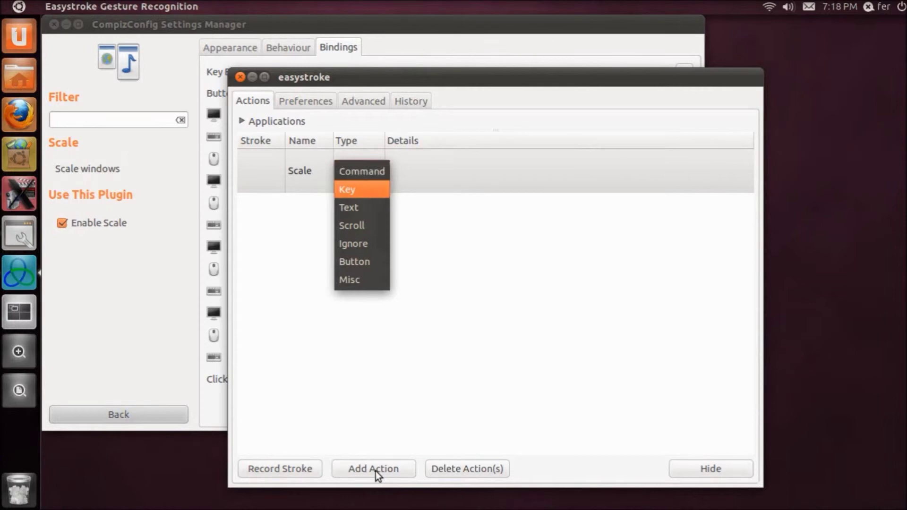
{"action": "key", "text": "Return"}
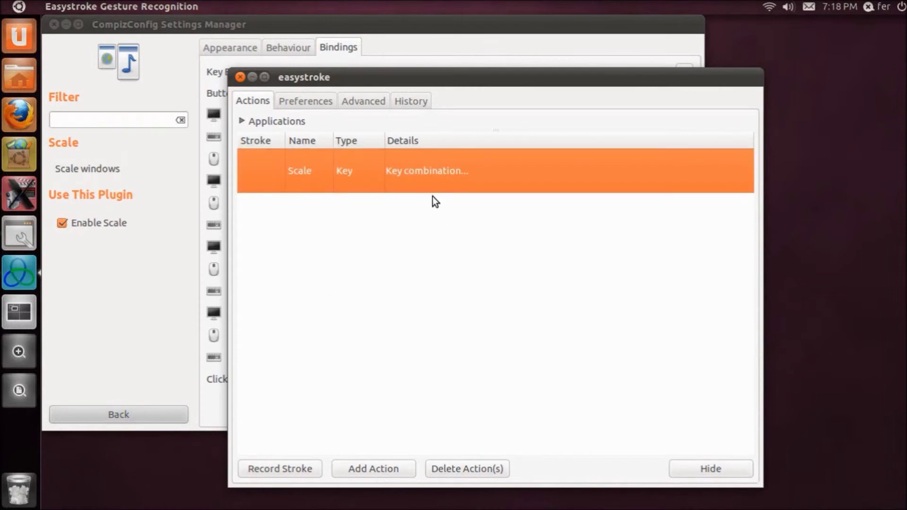
{"action": "key", "text": "super+w"}
{"action": "double_click", "coordinate": [258, 169]}
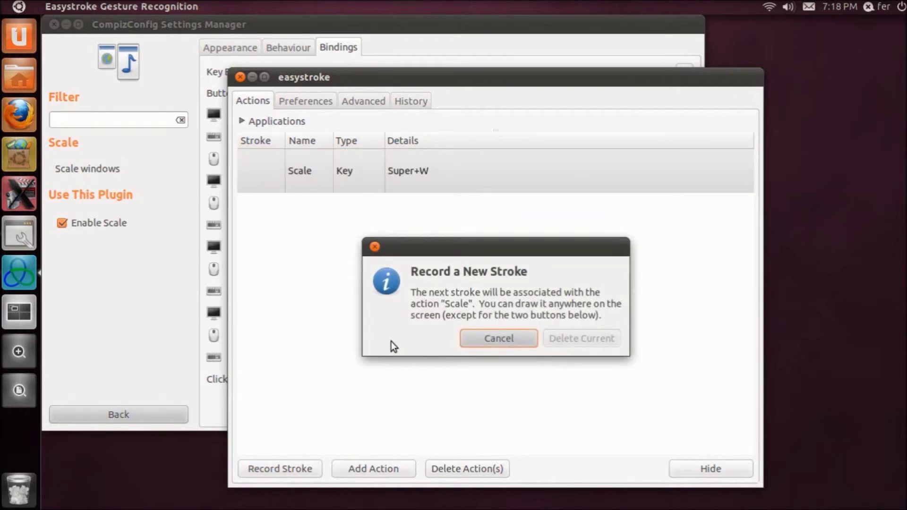
{"action": "left_click", "coordinate": [501, 338]}
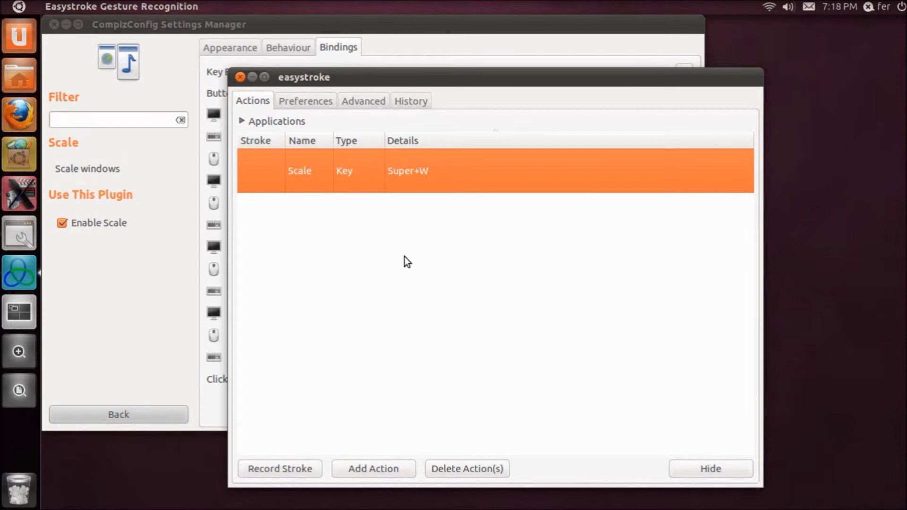
{"action": "left_click", "coordinate": [313, 104]}
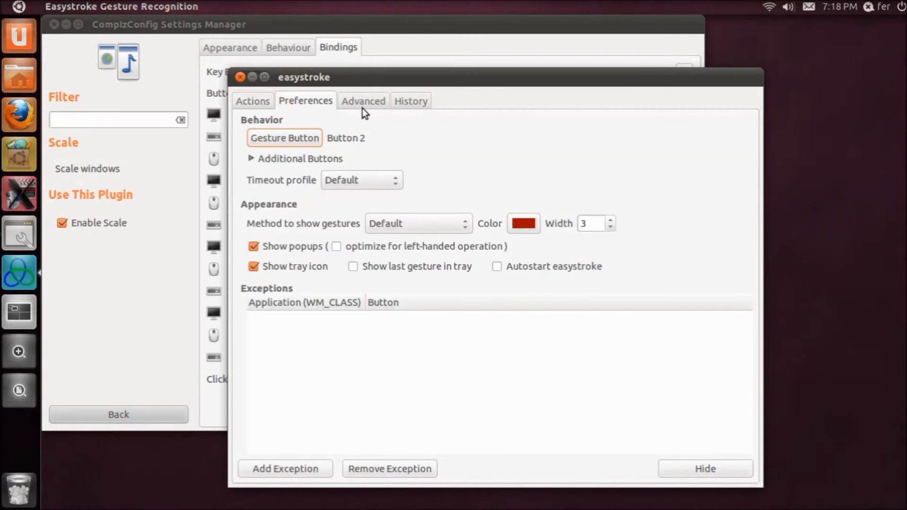
- Set the gesture button to Button 3 and display gestures with the Water (compiz) method
{"action": "left_click", "coordinate": [296, 137]}
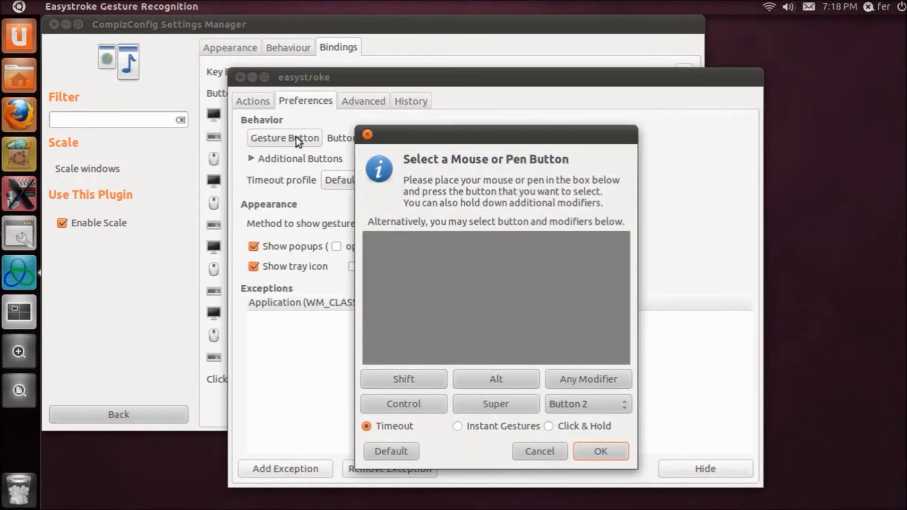
{"action": "right_click", "coordinate": [475, 302]}
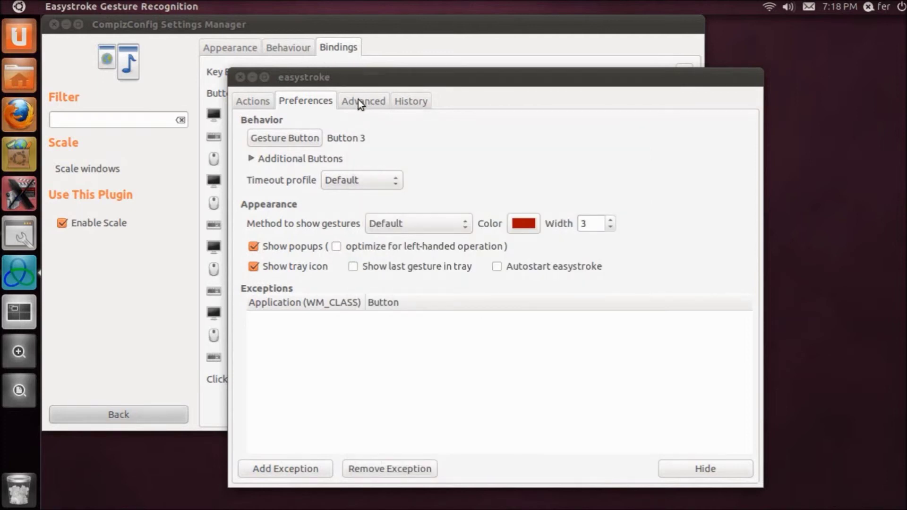
{"action": "left_click", "coordinate": [431, 229]}
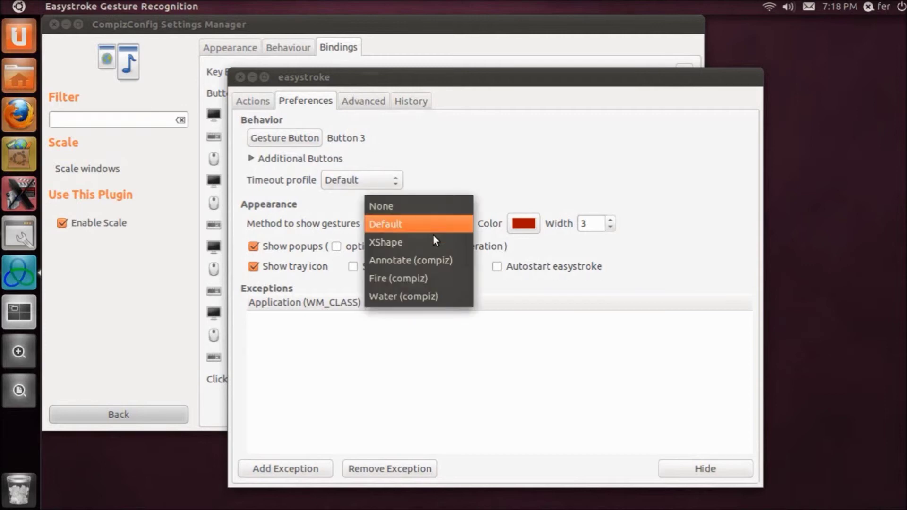
{"action": "left_click", "coordinate": [421, 296]}
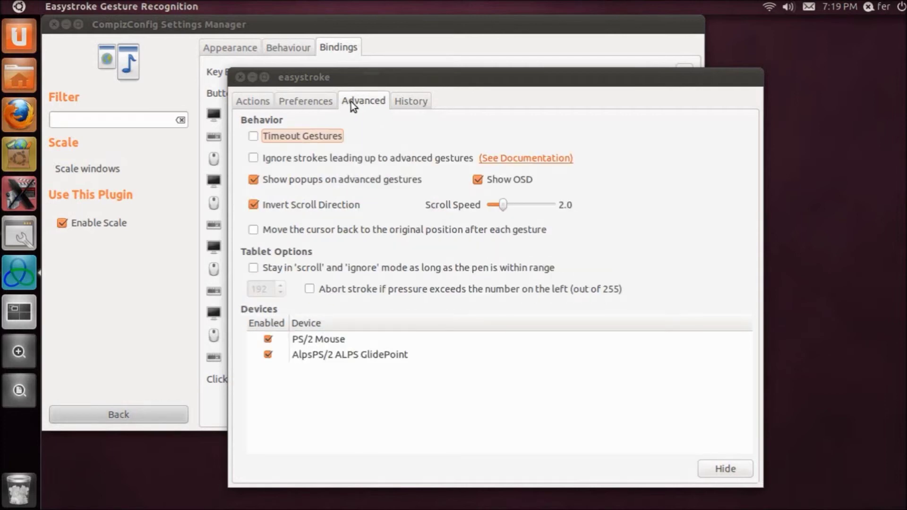
{"action": "left_click", "coordinate": [255, 103]}
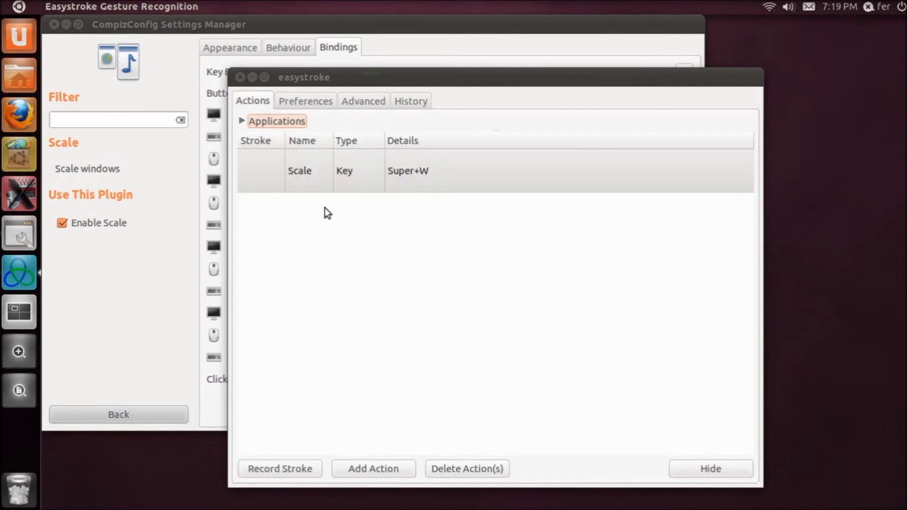
{"action": "left_click", "coordinate": [272, 178]}
{"action": "left_click", "coordinate": [251, 166]}
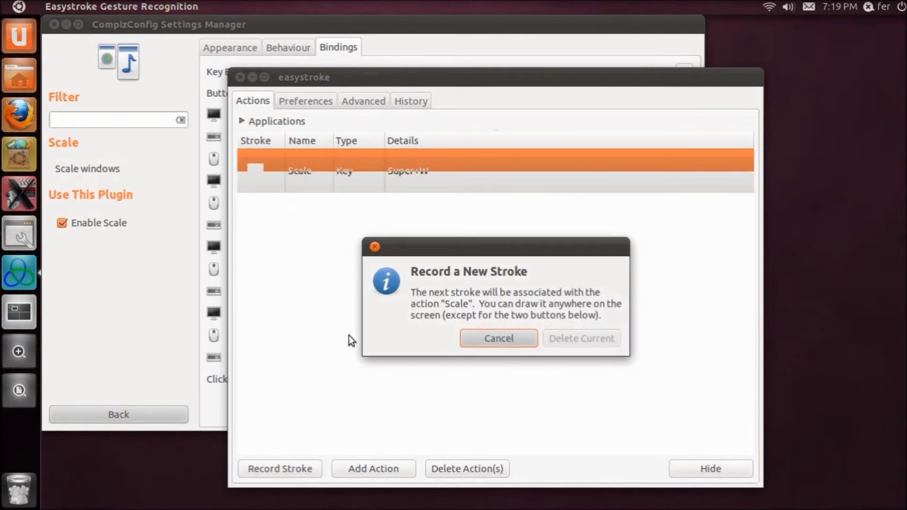
{"action": "left_click_drag", "start_coordinate": [344, 356], "coordinate": [118, 42]}
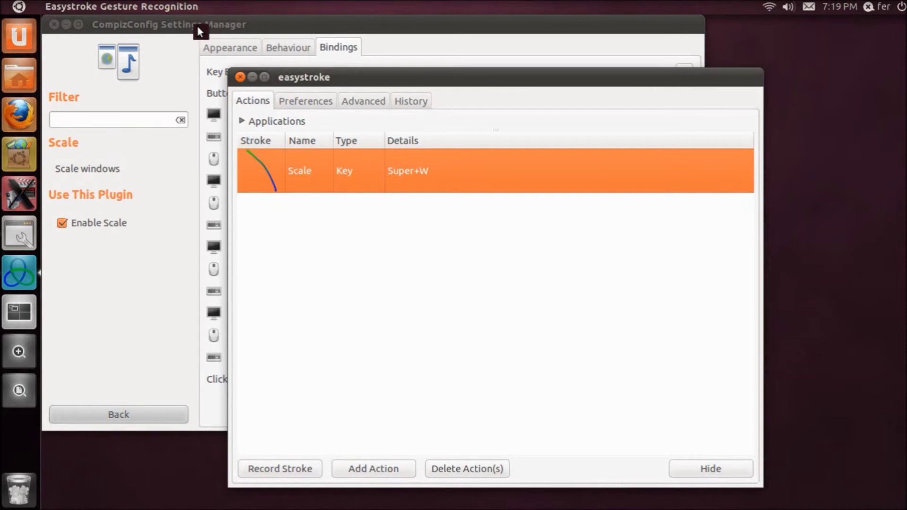
{"action": "left_click_drag", "start_coordinate": [197, 26], "coordinate": [310, 273]}
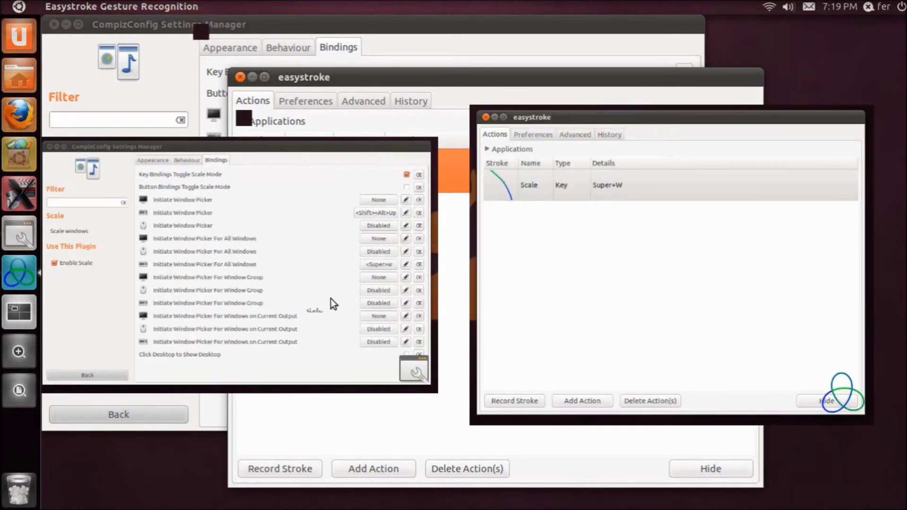
{"action": "left_click_drag", "start_coordinate": [283, 77], "coordinate": [482, 191]}
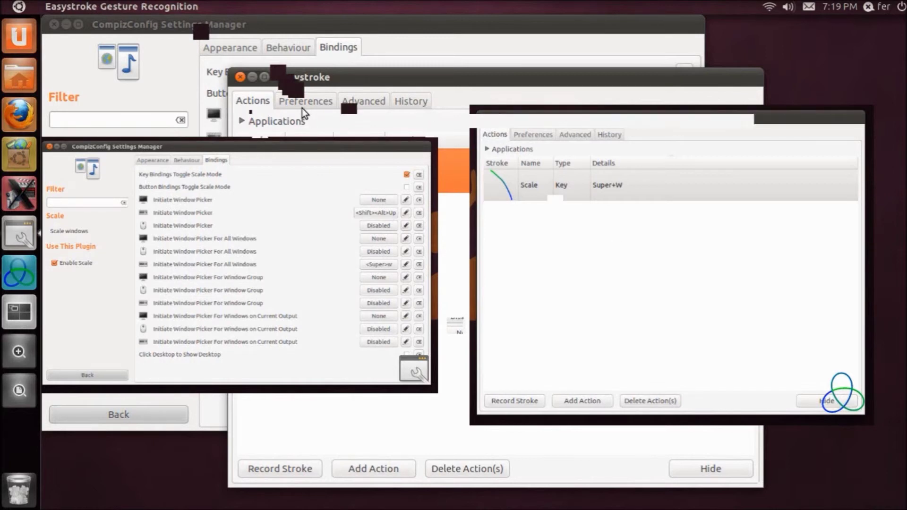
- Add a 'Right' Key action sending Ctrl+Alt+Right, with a horizontal stroke recorded
{"action": "left_click", "coordinate": [360, 475]}
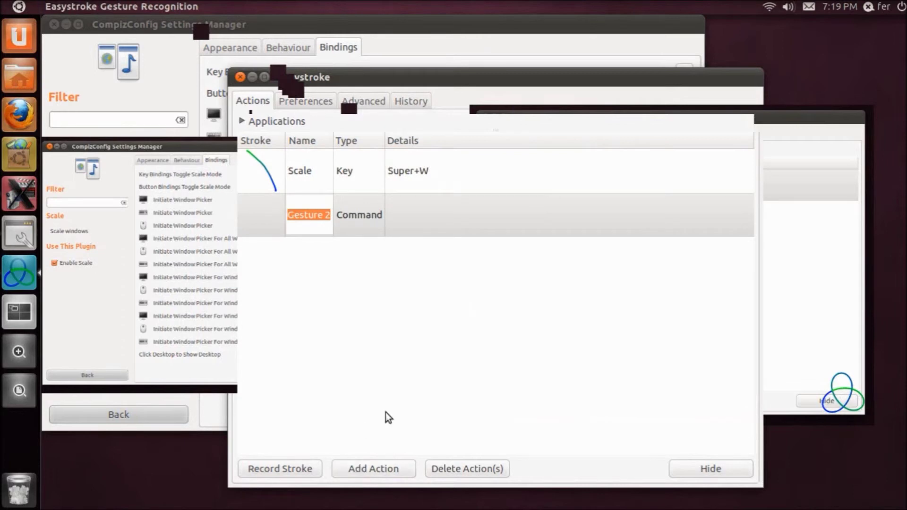
{"action": "type", "text": "Right"}
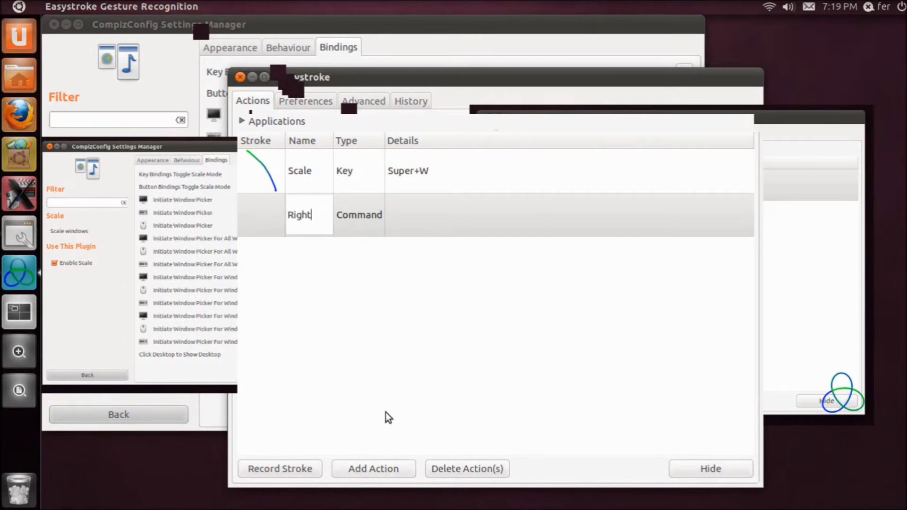
{"action": "left_click", "coordinate": [362, 216]}
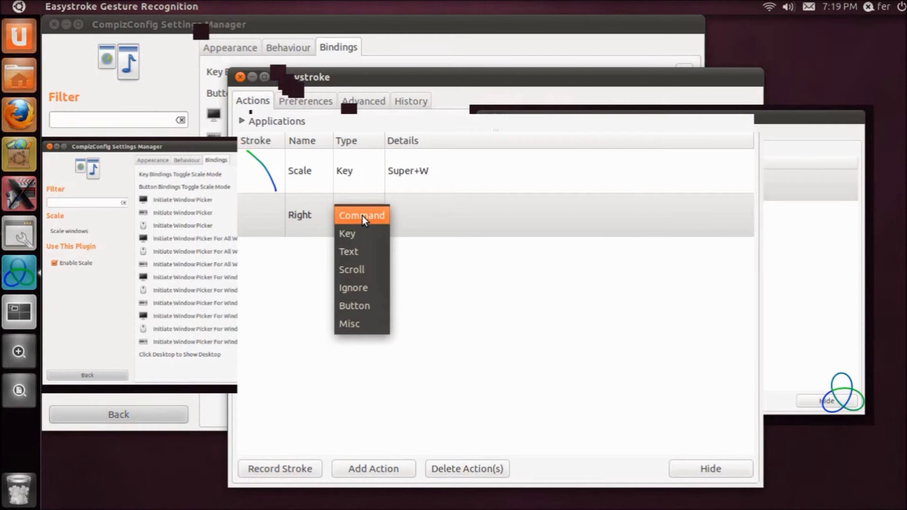
{"action": "left_click", "coordinate": [356, 232]}
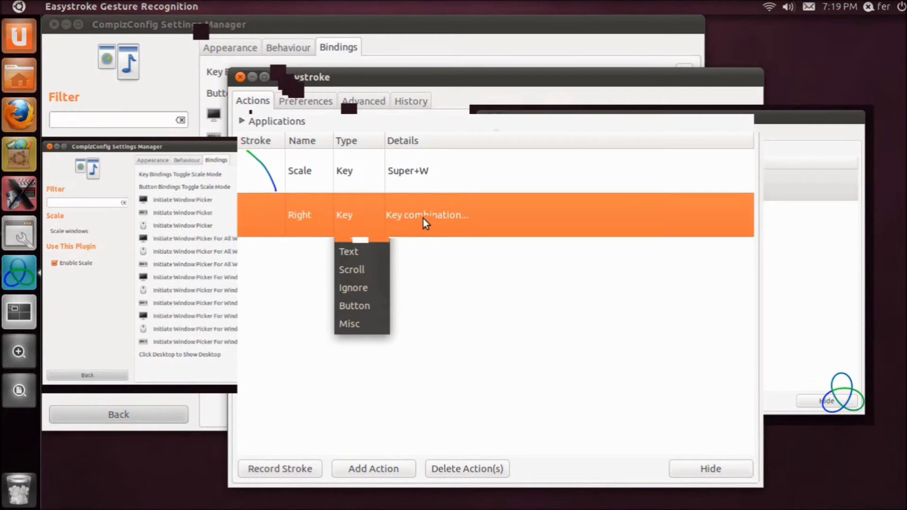
{"action": "left_click", "coordinate": [424, 218]}
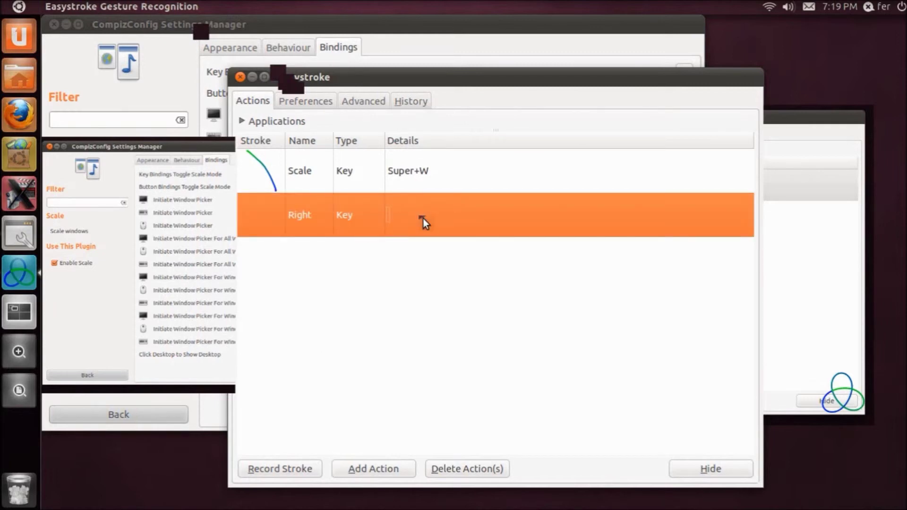
{"action": "left_click", "coordinate": [445, 214]}
{"action": "key", "text": "ctrl+alt+Right"}
{"action": "left_click", "coordinate": [250, 212]}
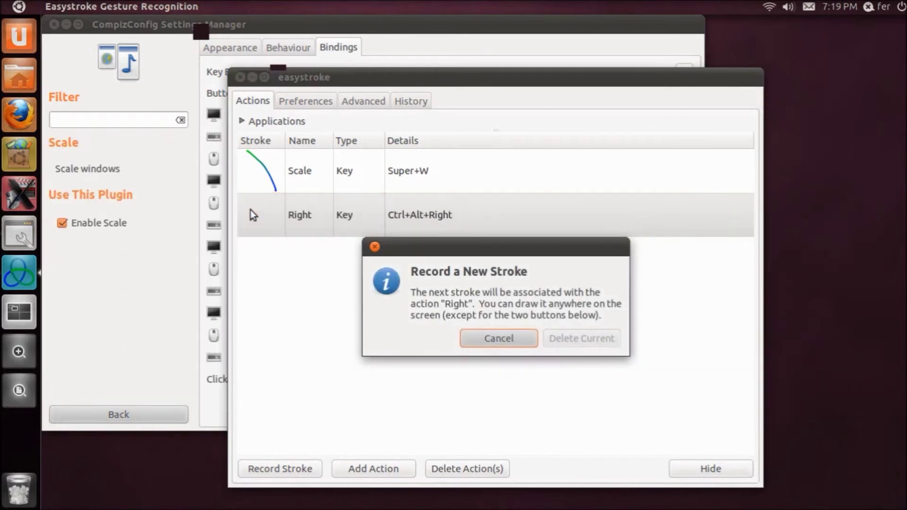
{"action": "left_click_drag", "start_coordinate": [215, 204], "coordinate": [678, 214]}
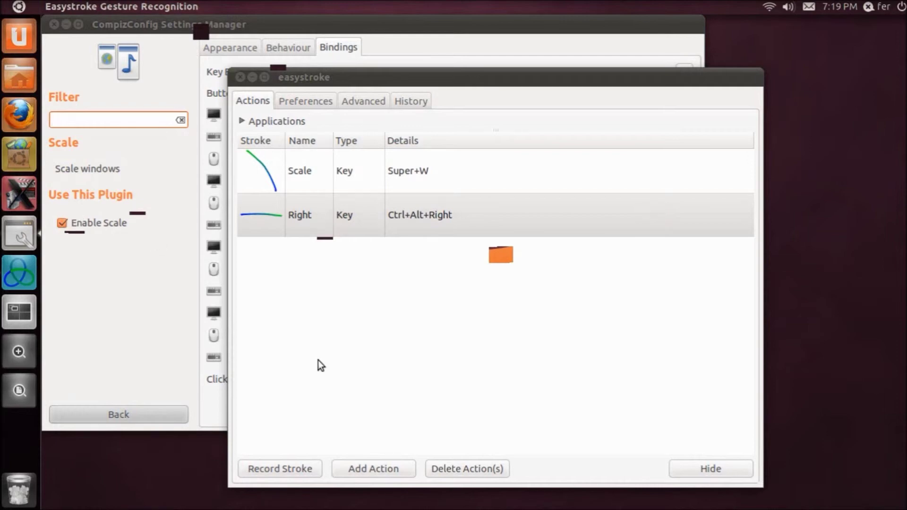
{"action": "left_click", "coordinate": [293, 469]}
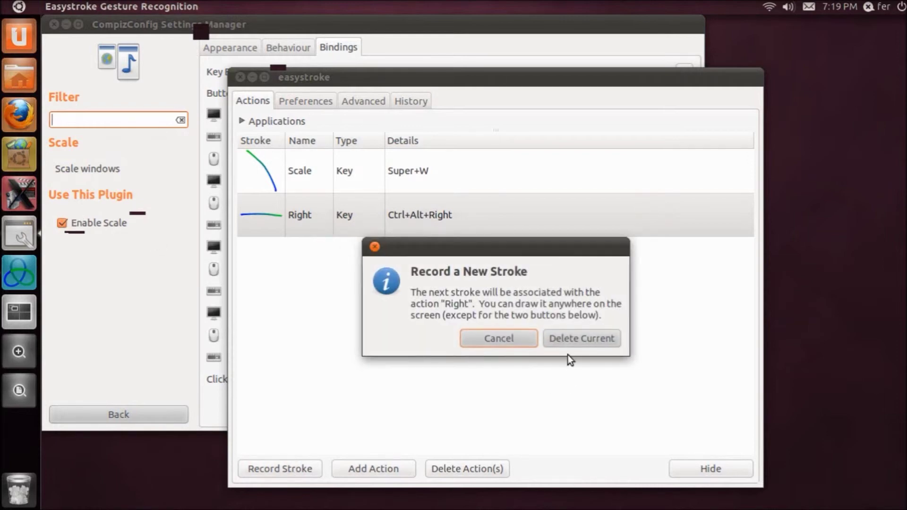
{"action": "left_click", "coordinate": [500, 338]}
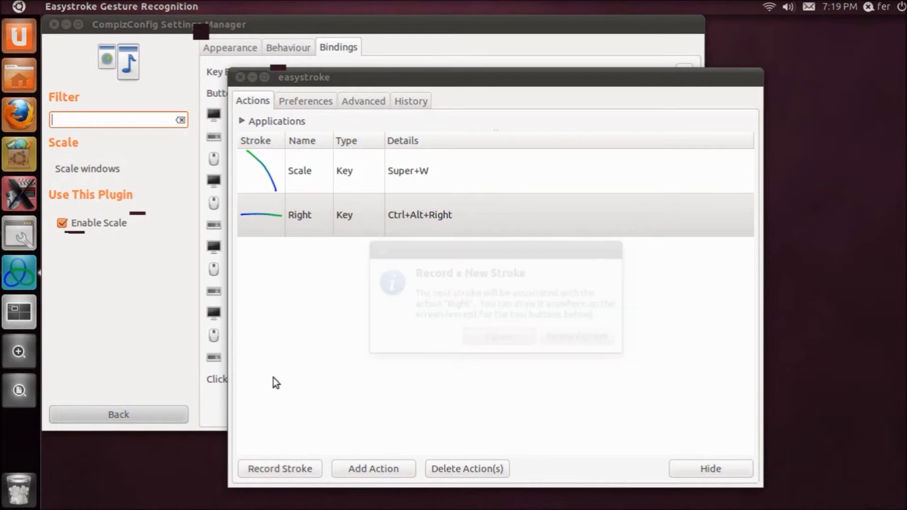
- Add a 'Left' Key action sending Ctrl+Alt+Left, with a leftward stroke recorded
{"action": "left_click", "coordinate": [351, 472]}
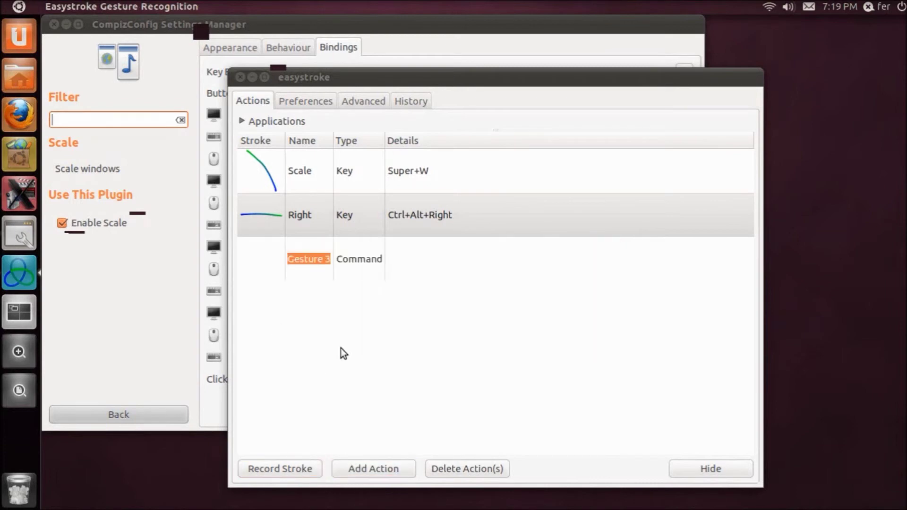
{"action": "type", "text": "Left"}
{"action": "left_click", "coordinate": [354, 259]}
{"action": "left_click", "coordinate": [378, 279]}
{"action": "left_click", "coordinate": [419, 258]}
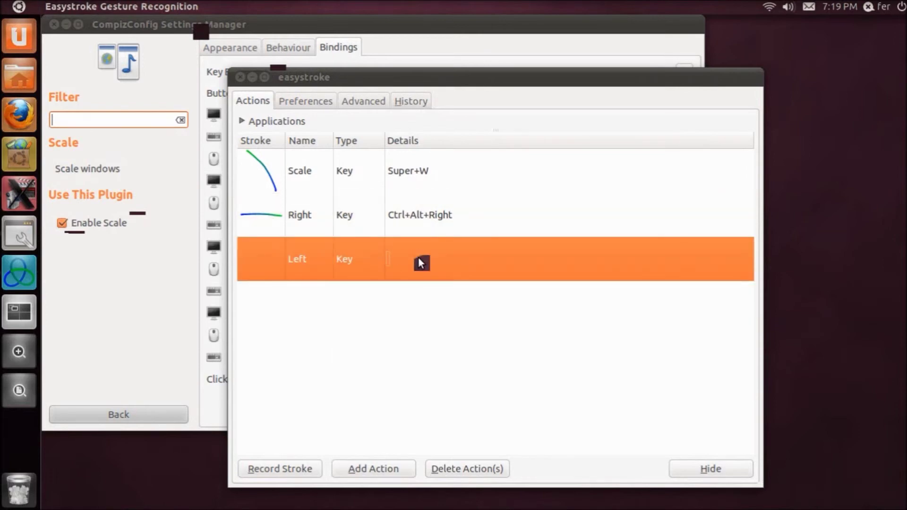
{"action": "left_click", "coordinate": [486, 265]}
{"action": "key", "text": "ctrl+alt+Left"}
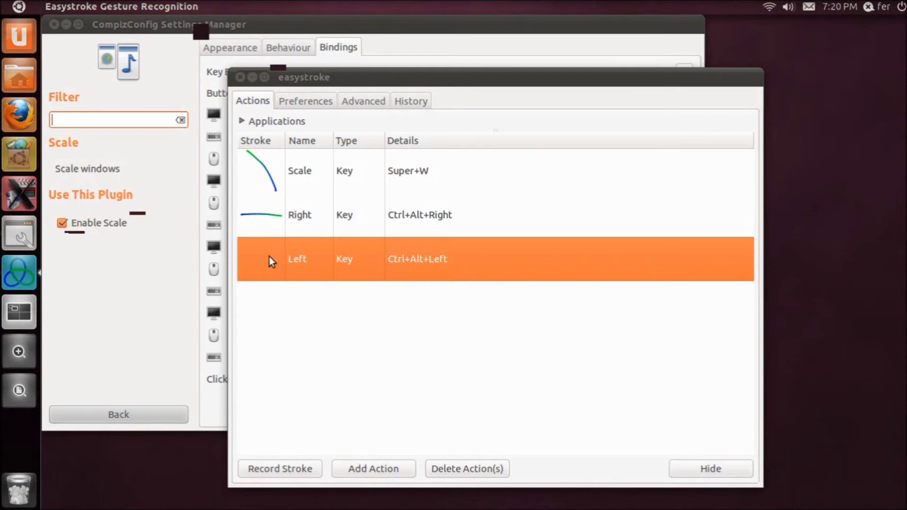
{"action": "double_click", "coordinate": [269, 257]}
{"action": "left_click_drag", "start_coordinate": [615, 217], "coordinate": [15, 177]}
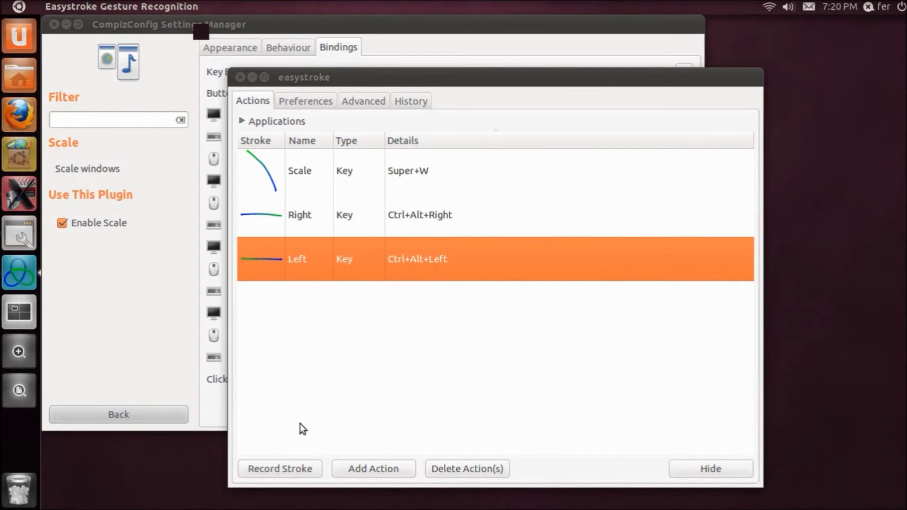
{"action": "left_click", "coordinate": [20, 191]}
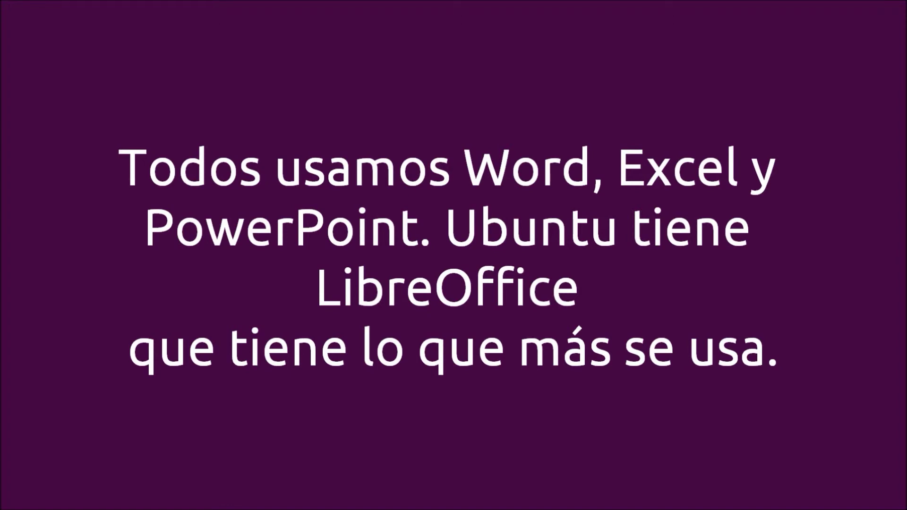
- Enter skydrive.live.com in Firefox's address bar over the Ubuntu Start Page
{"action": "left_click", "coordinate": [87, 42]}
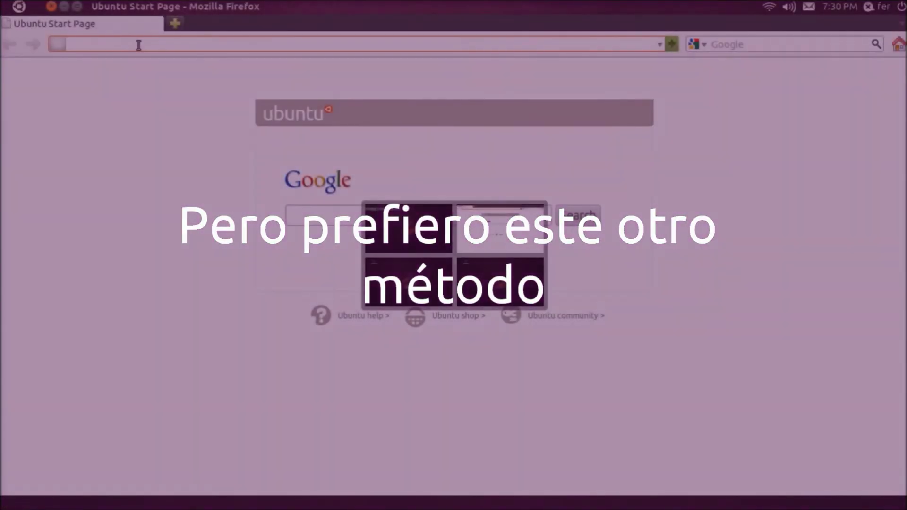
{"action": "left_click", "coordinate": [138, 44]}
{"action": "type", "text": "skydrive.live.com"}
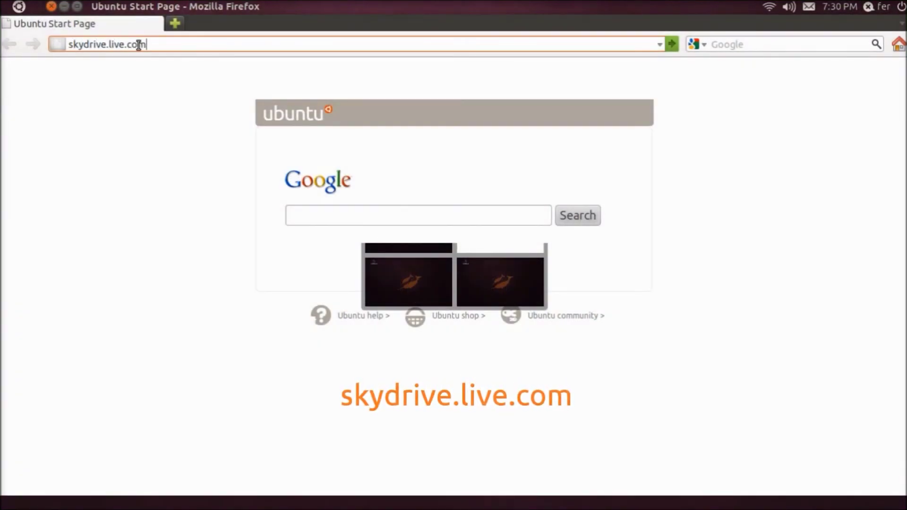
{"action": "key", "text": "Return"}
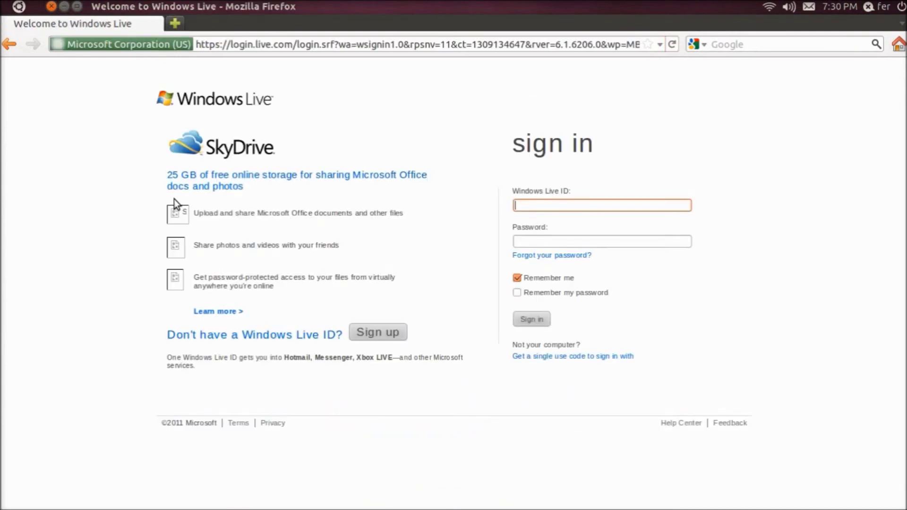
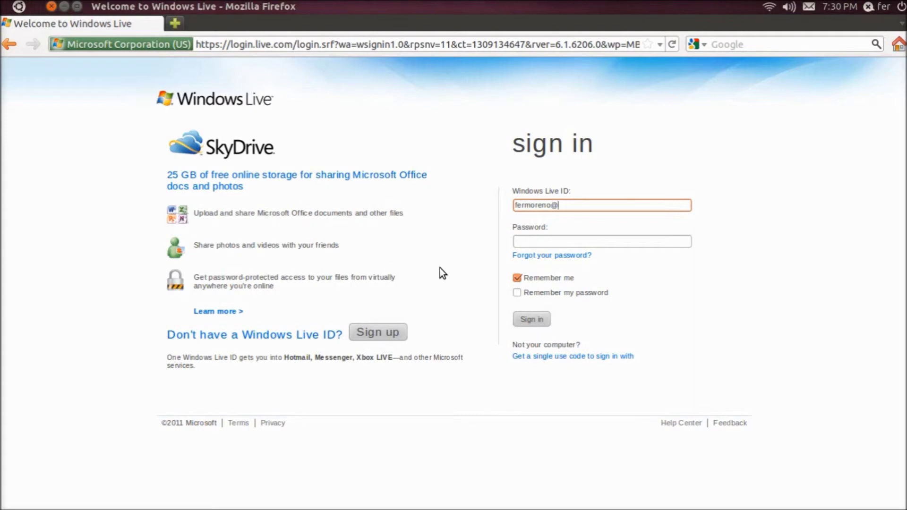
{"action": "key", "text": "Tab"}
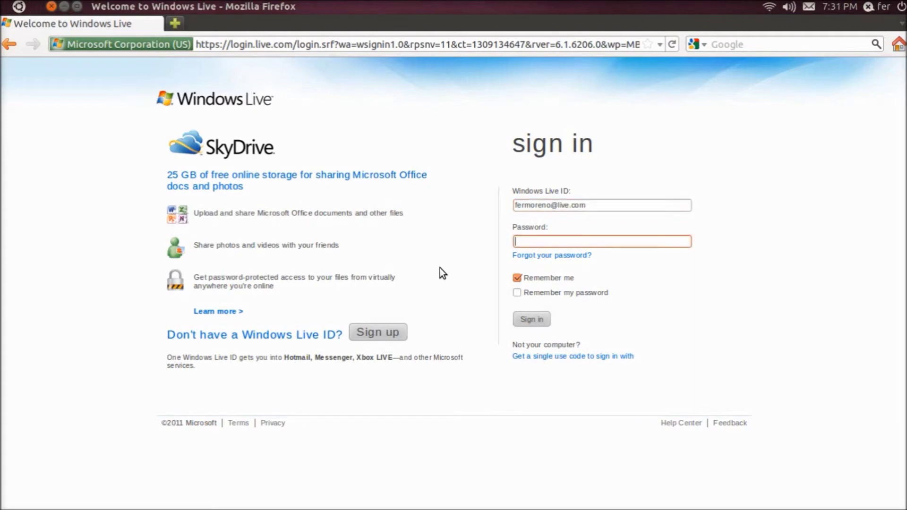